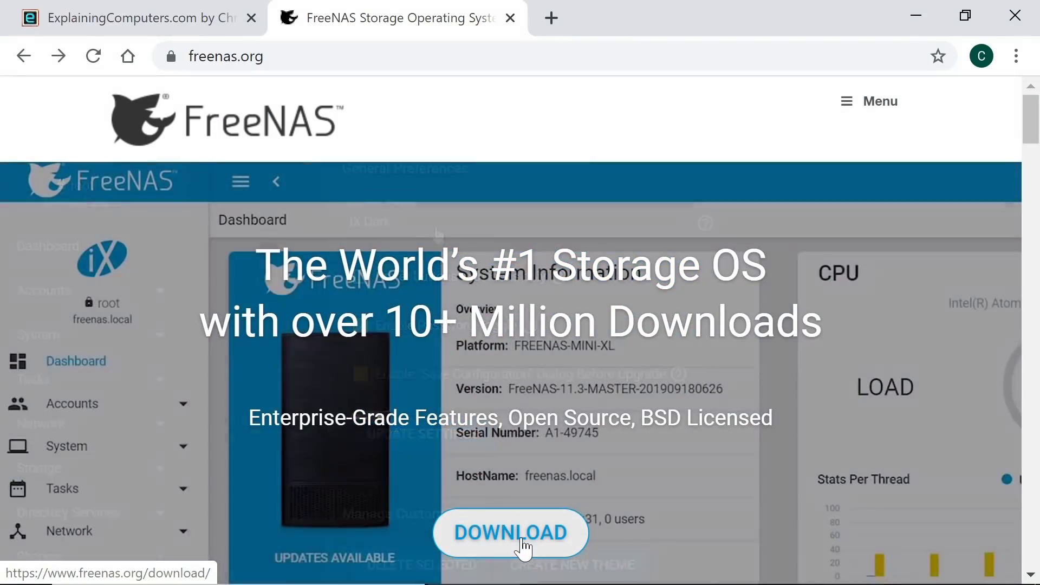
Step: Download FreeNAS-11.3-U2.iso from freenas.org into the FreeNAS download folder
{"action": "left_click", "coordinate": [523, 547]}
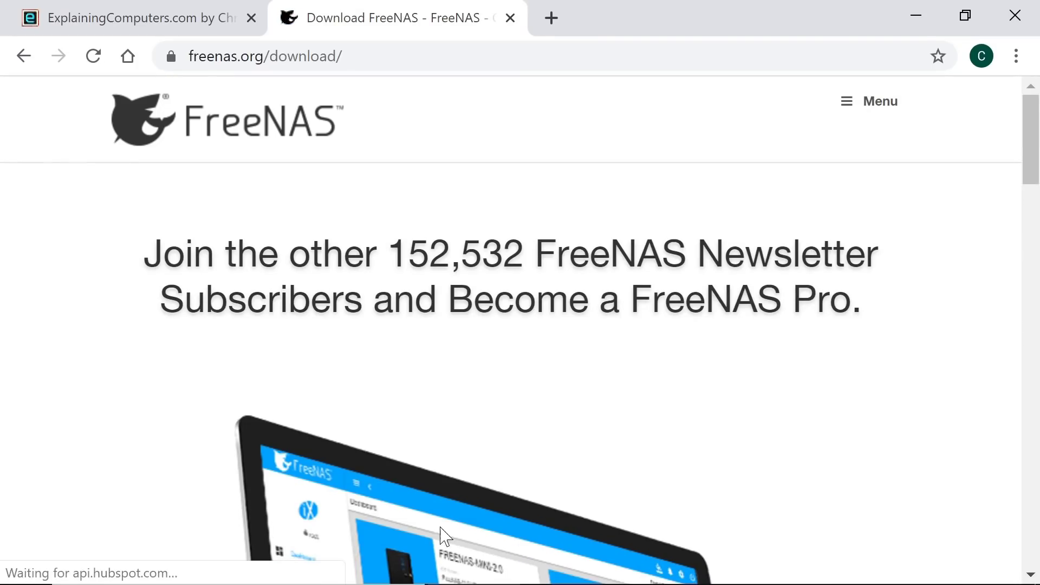
{"action": "scroll", "coordinate": [204, 430], "scroll_direction": "down", "scroll_amount": 15}
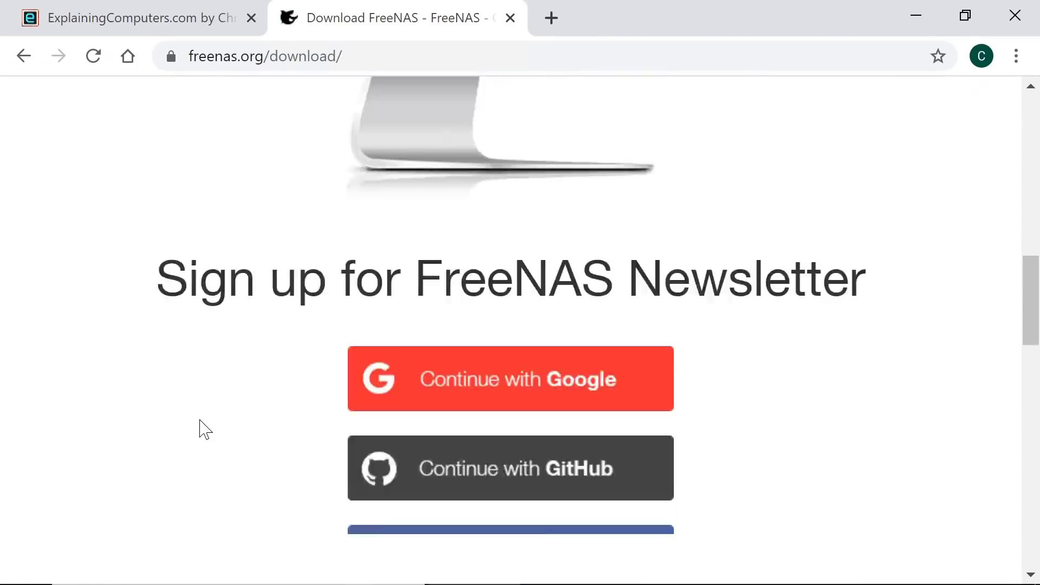
{"action": "scroll", "coordinate": [205, 429], "scroll_direction": "down", "scroll_amount": 3}
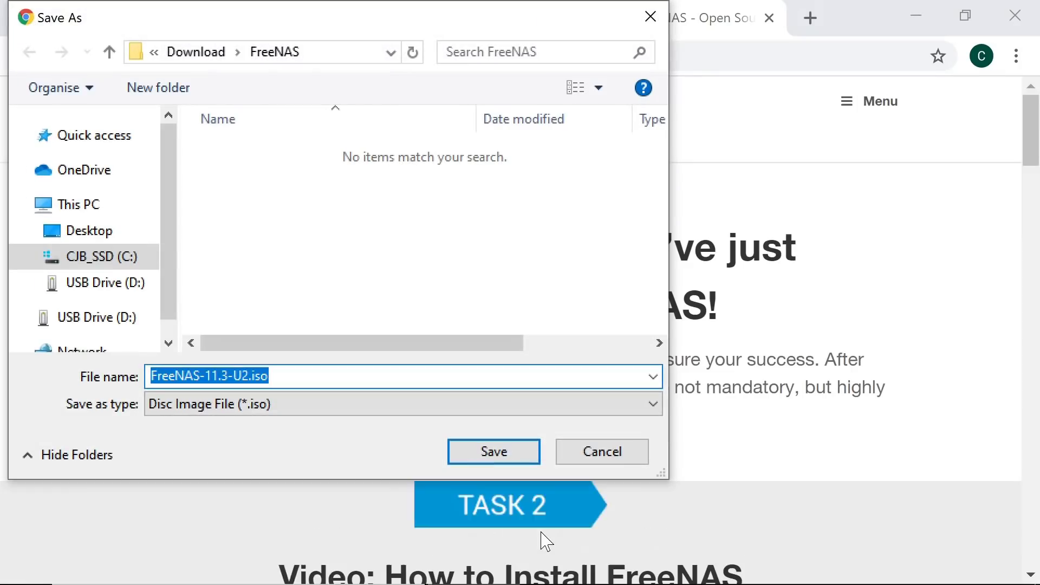
{"action": "left_click", "coordinate": [494, 451]}
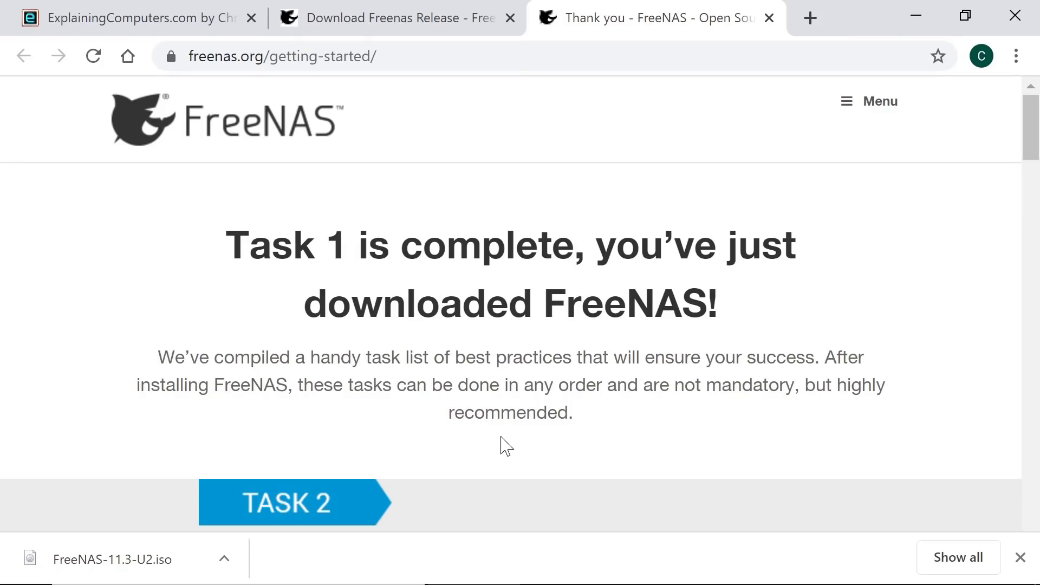
{"action": "left_click", "coordinate": [916, 17]}
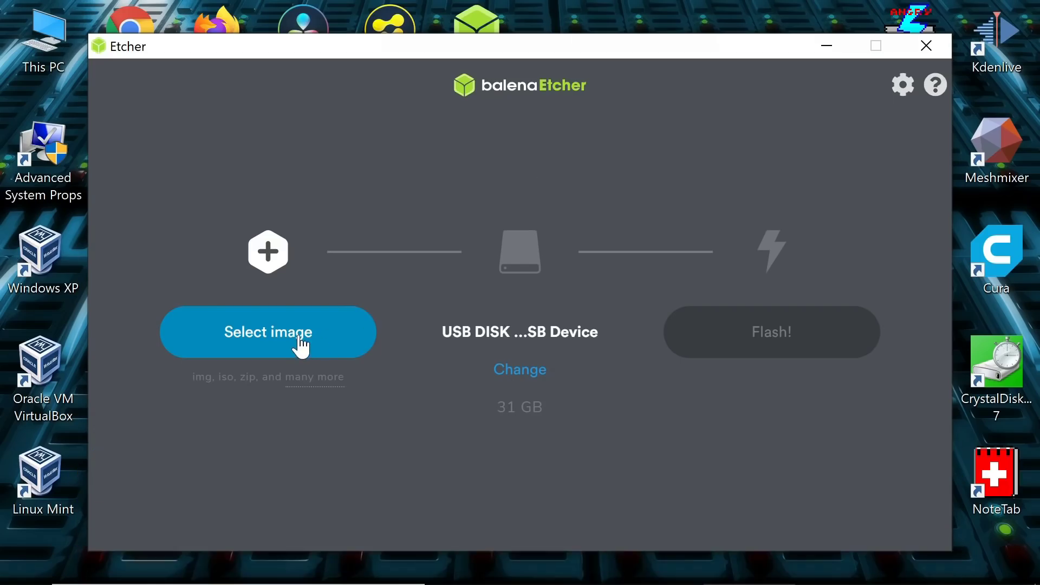
Step: Flash FreeNAS-11.3-U2.iso onto the 31 GB USB DISK 3.0 and decline the Windows format prompt
{"action": "left_click", "coordinate": [299, 337]}
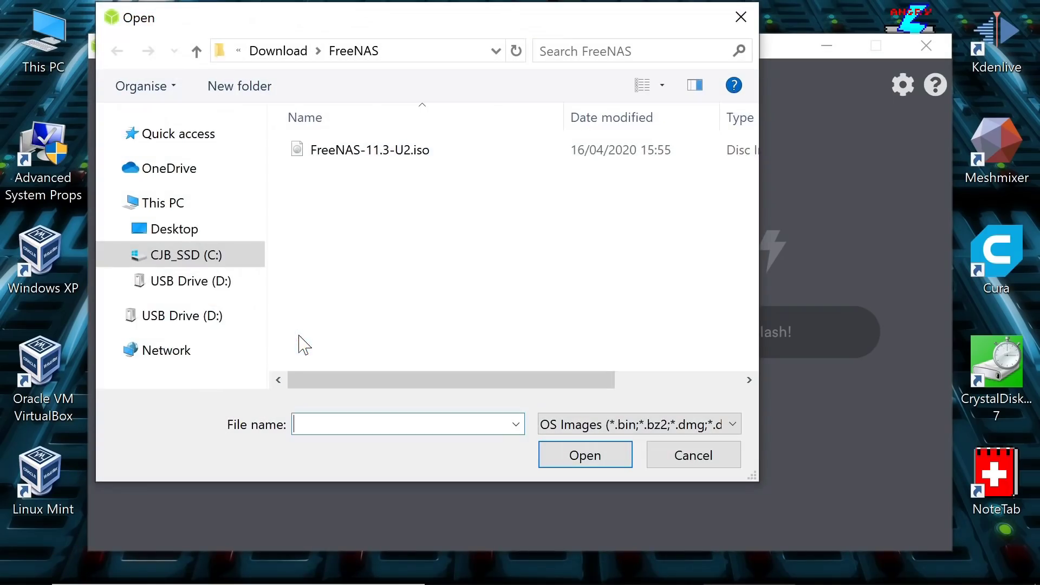
{"action": "left_click", "coordinate": [379, 152]}
{"action": "left_click", "coordinate": [584, 454]}
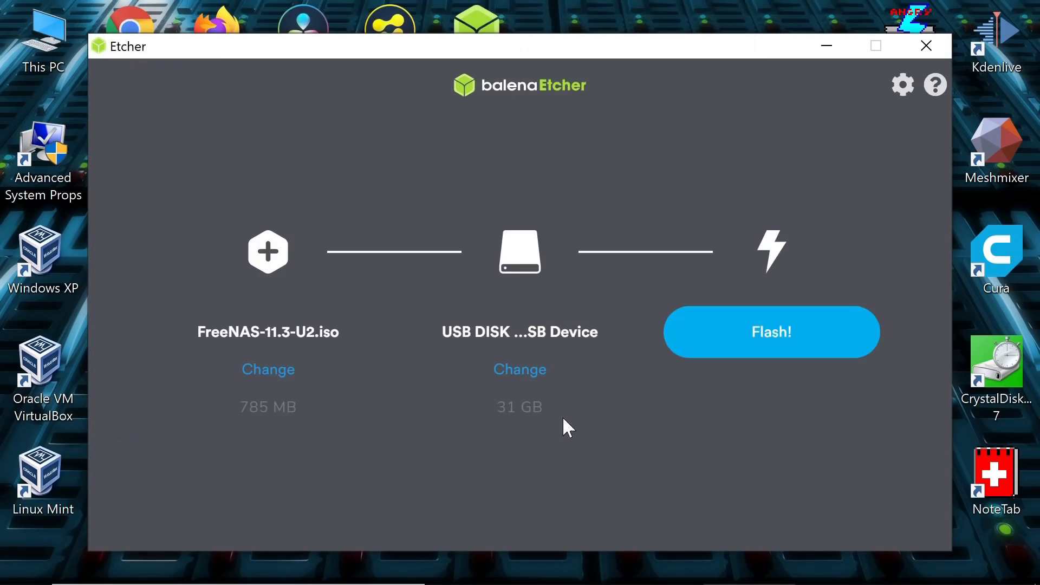
{"action": "left_click", "coordinate": [533, 373]}
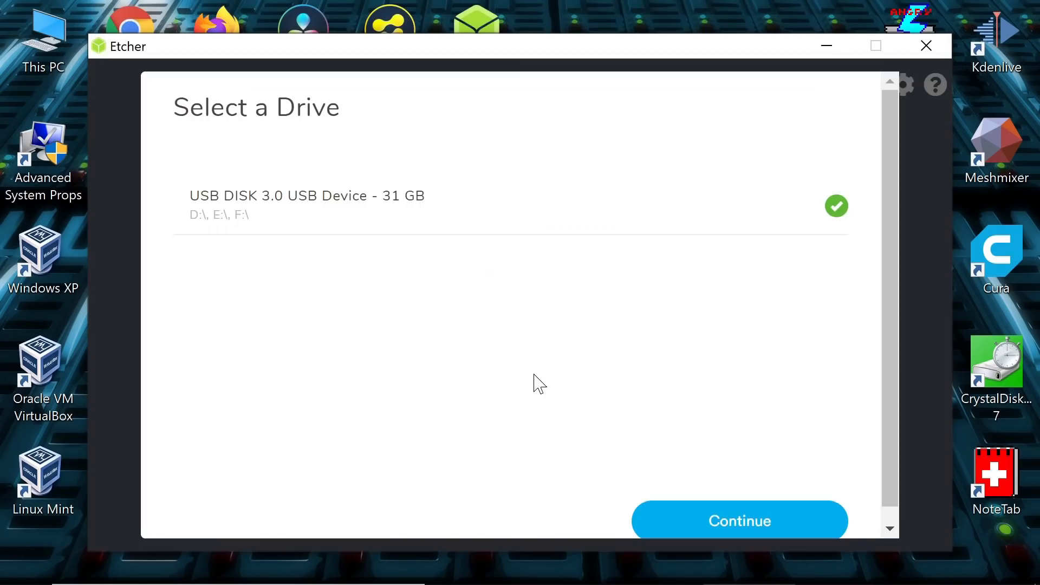
{"action": "left_click", "coordinate": [726, 522]}
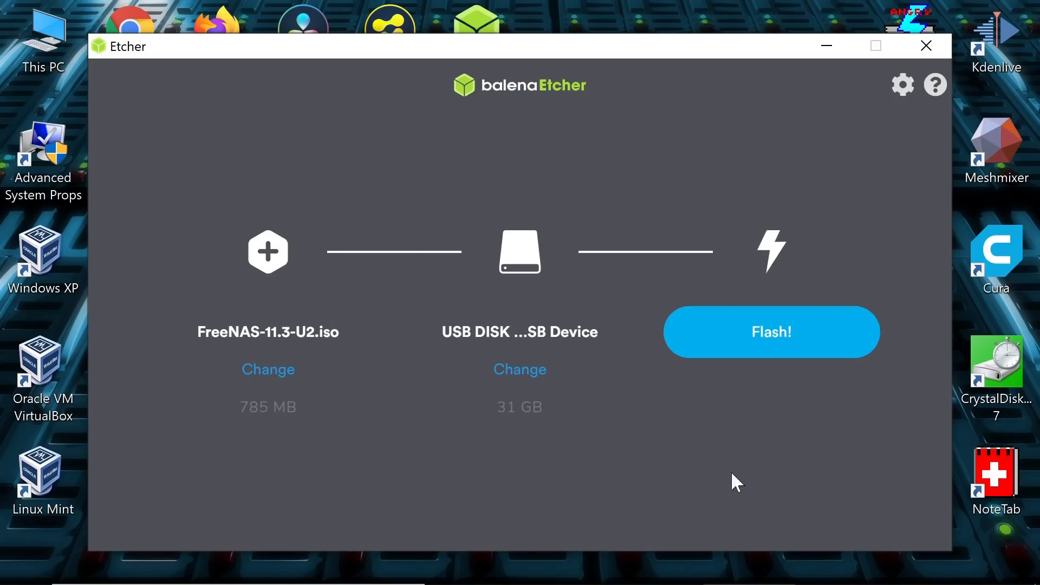
{"action": "left_click", "coordinate": [750, 344]}
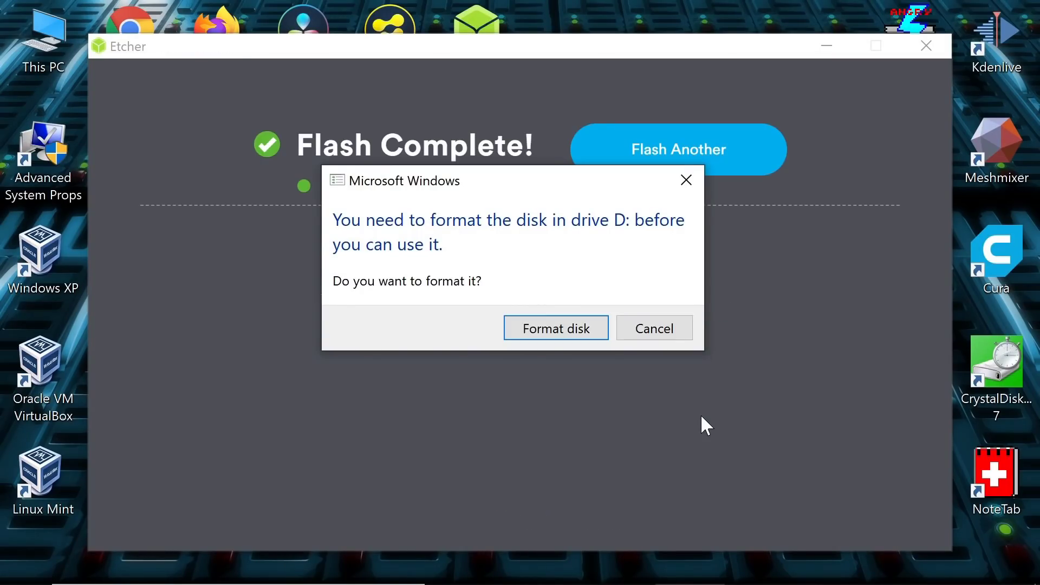
{"action": "left_click", "coordinate": [655, 329]}
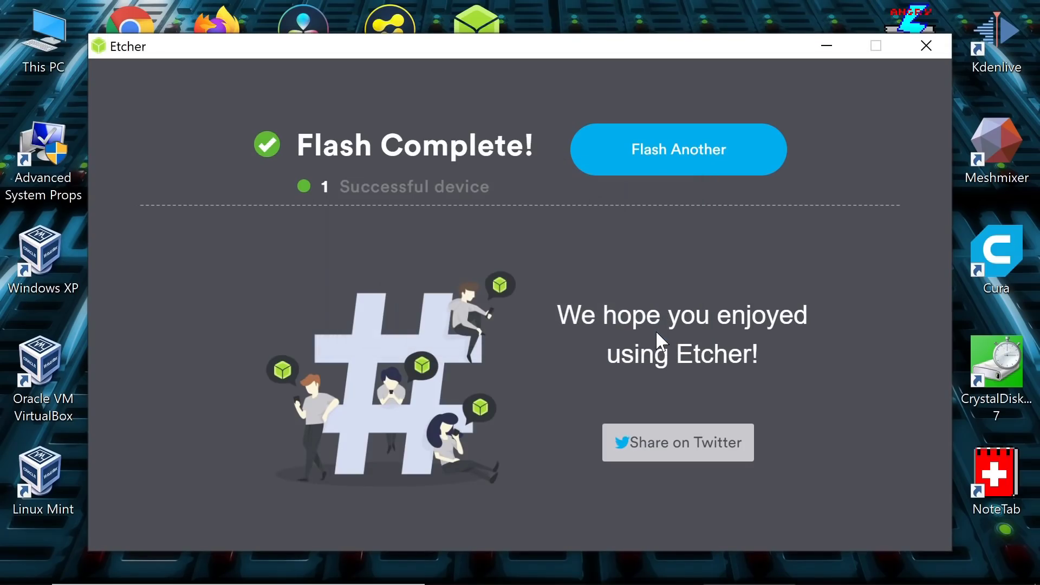
Step: Close Etcher and eject USB Drive (D:) from This PC
{"action": "left_click", "coordinate": [920, 48]}
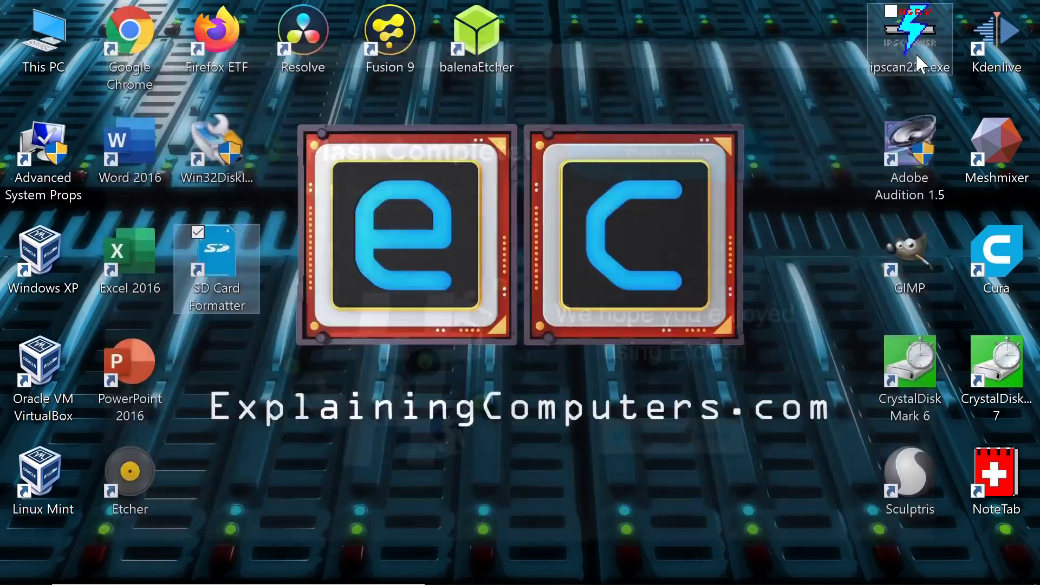
{"action": "double_click", "coordinate": [44, 38]}
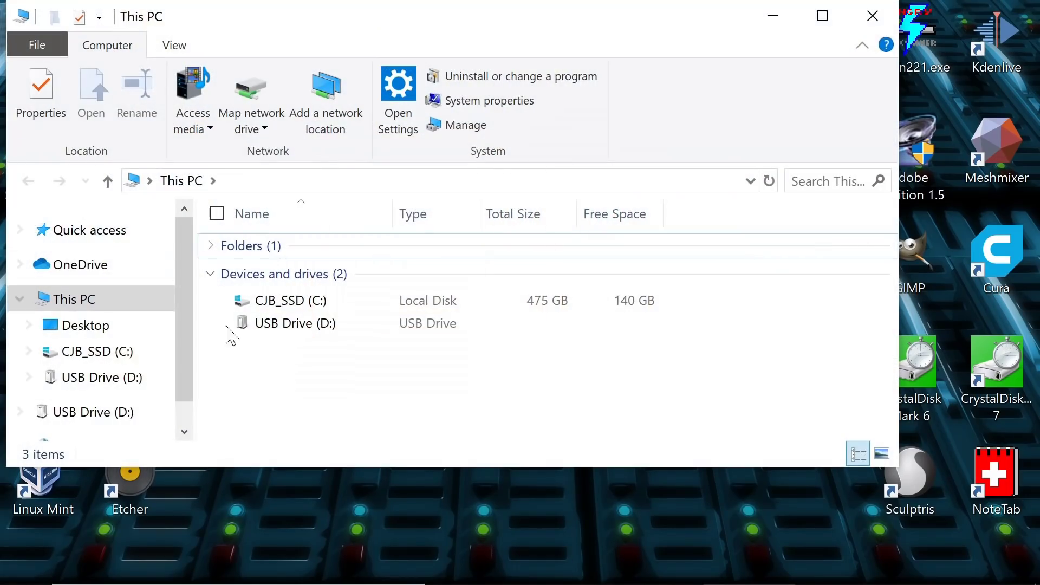
{"action": "left_click", "coordinate": [288, 327]}
{"action": "right_click", "coordinate": [290, 327]}
{"action": "left_click", "coordinate": [308, 399]}
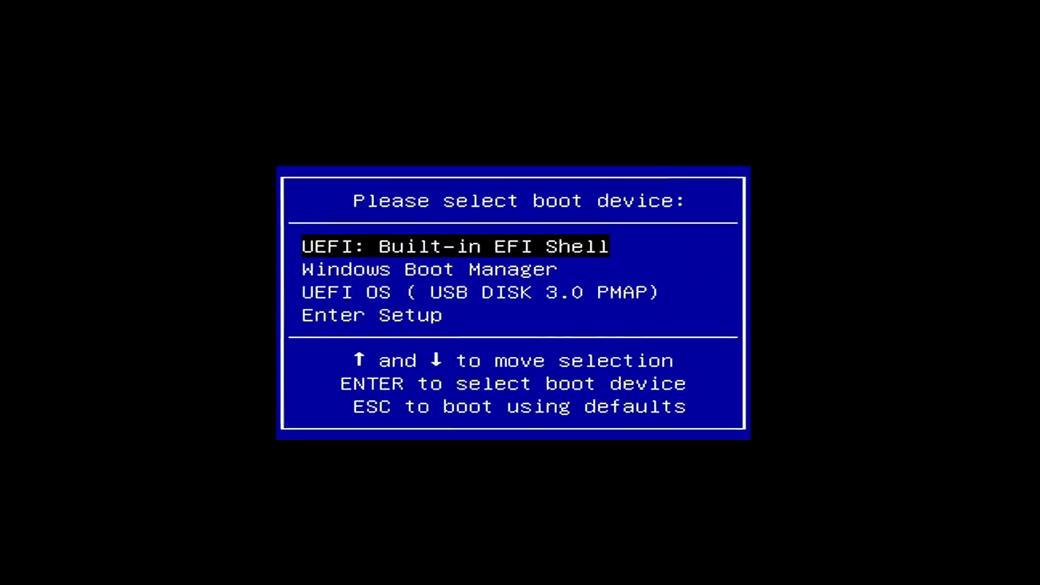
Step: Boot from the UEFI OS (USB DISK 3.0 PMAP) entry in the boot menu
{"action": "key", "text": "Down"}
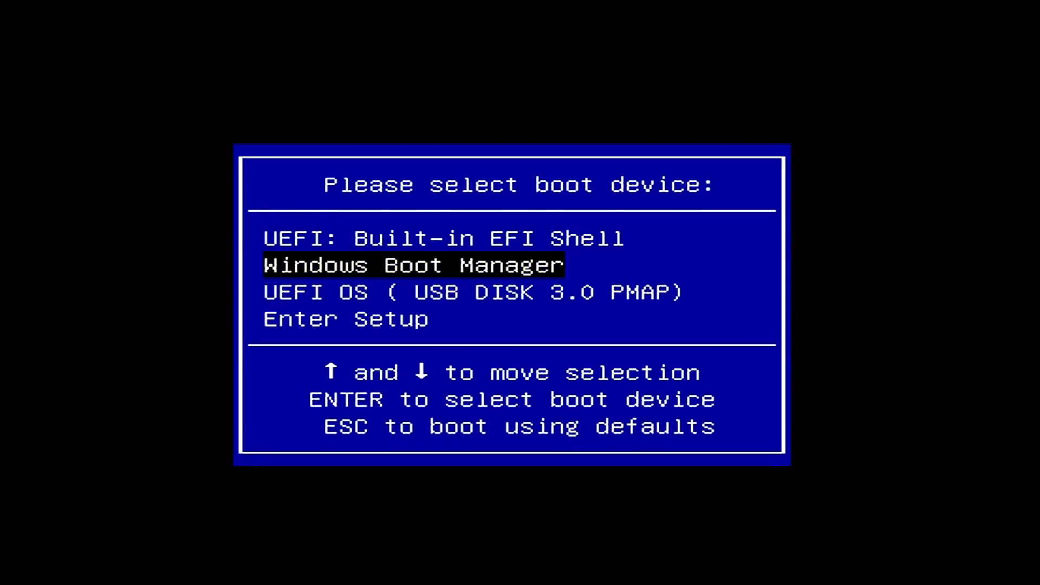
{"action": "key", "text": "Down"}
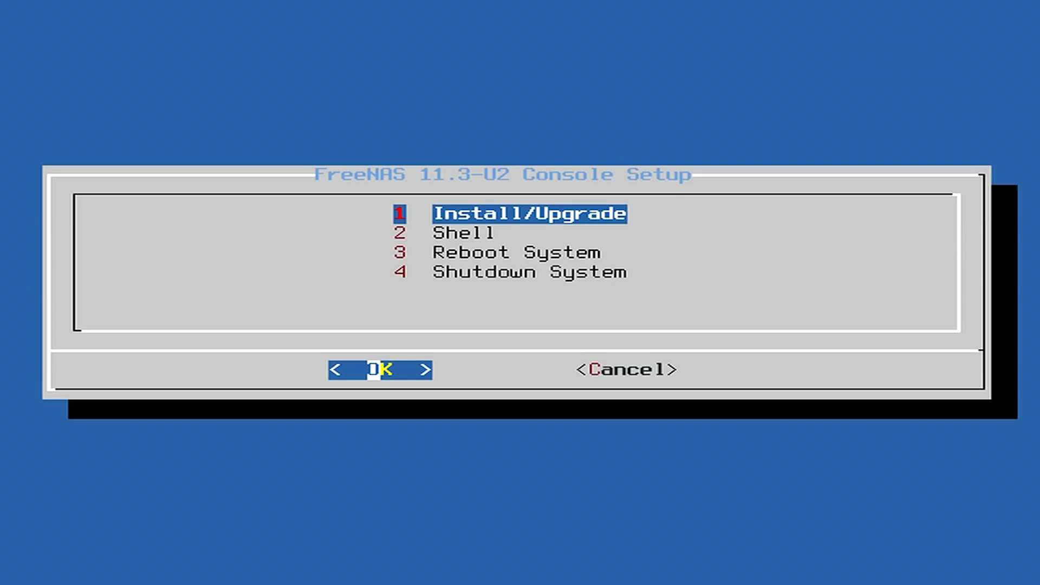
Step: Choose Install/Upgrade, select the 232.9 GiB nvd0 drive, and accept the erase warning
{"action": "key", "text": "Return"}
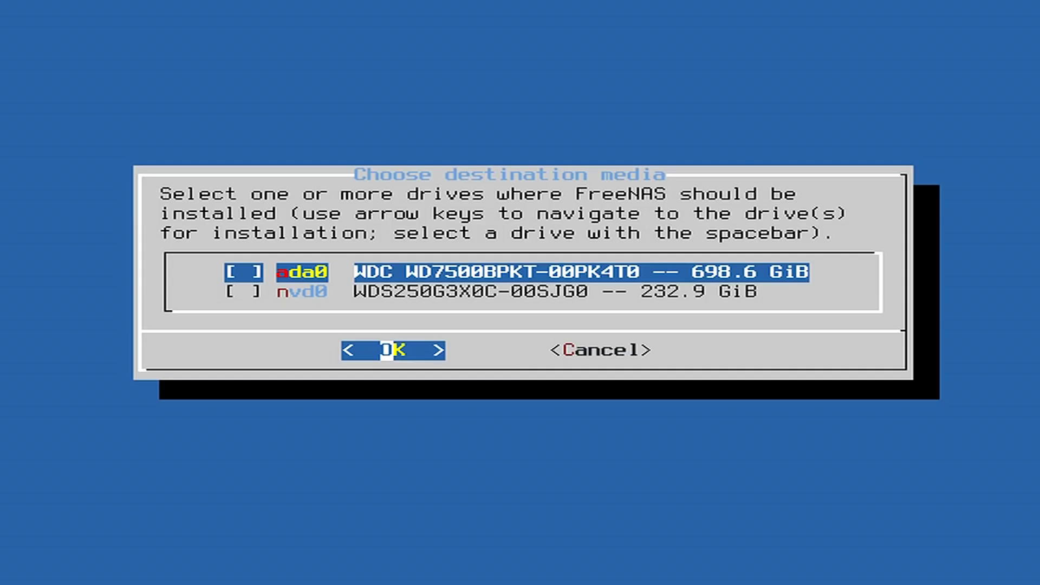
{"action": "key", "text": "Down"}
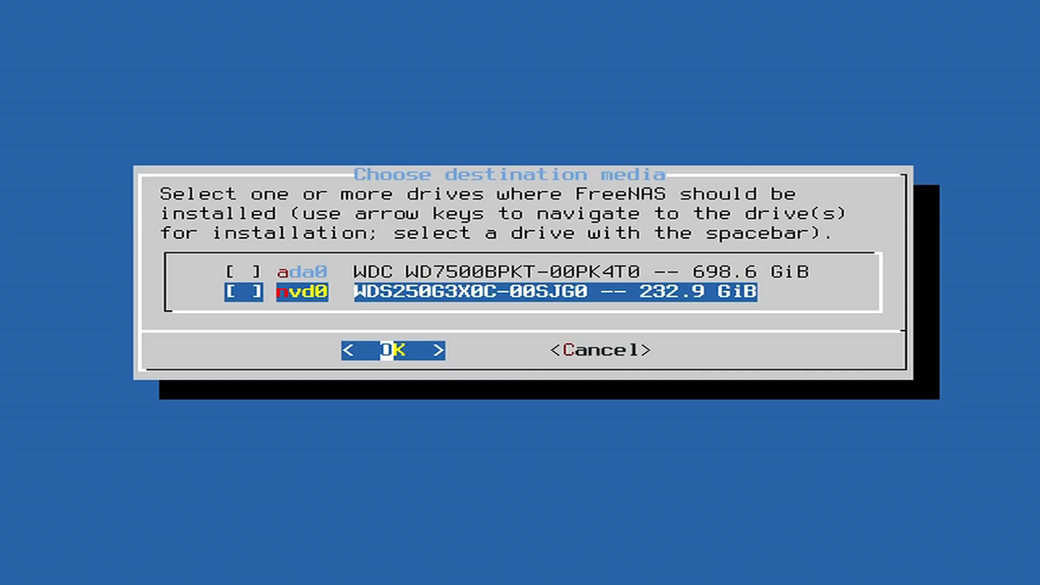
{"action": "key", "text": "space"}
{"action": "key", "text": "Return"}
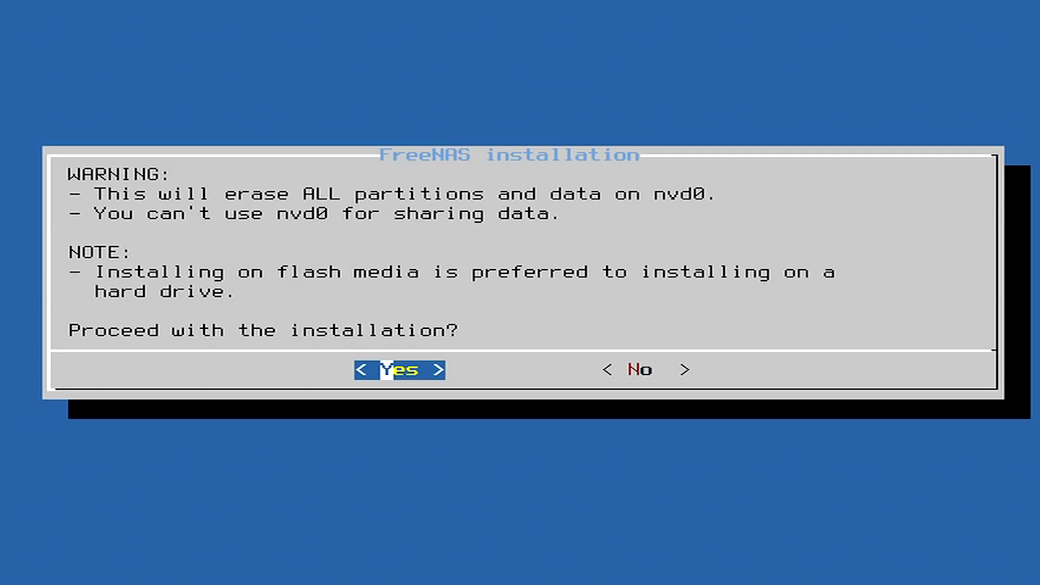
{"action": "key", "text": "Return"}
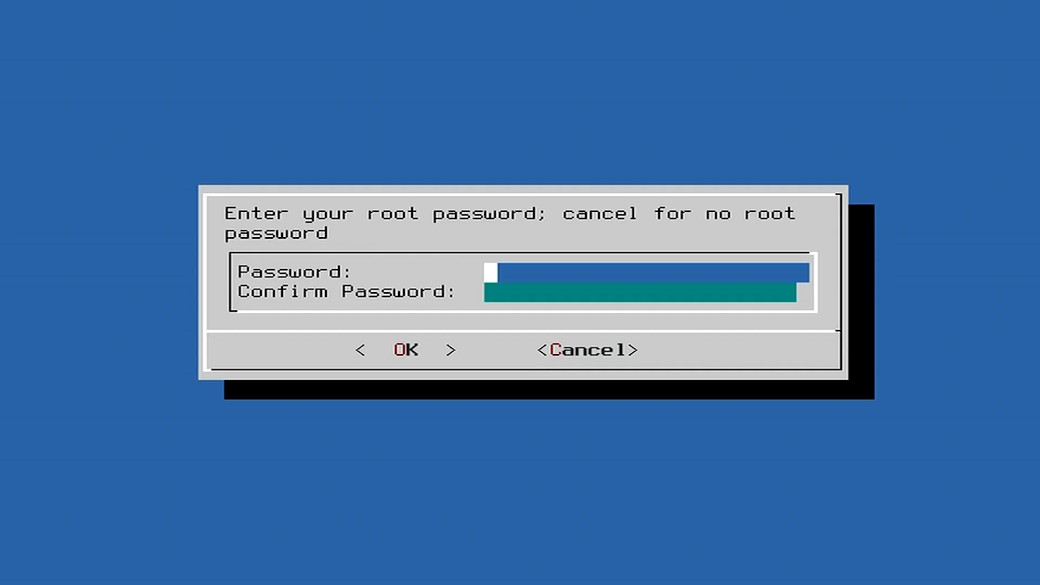
Step: Enter and confirm the root password, choose UEFI boot, and create a 16GB swap partition
{"action": "type", "text": "*****"}
{"action": "key", "text": "Down"}
{"action": "type", "text": "*****"}
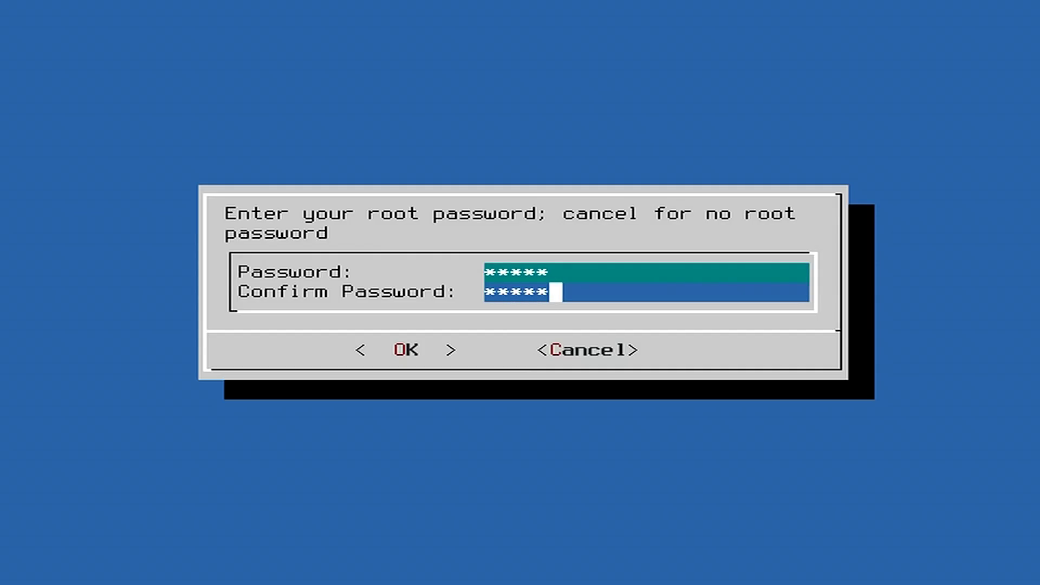
{"action": "key", "text": "Tab"}
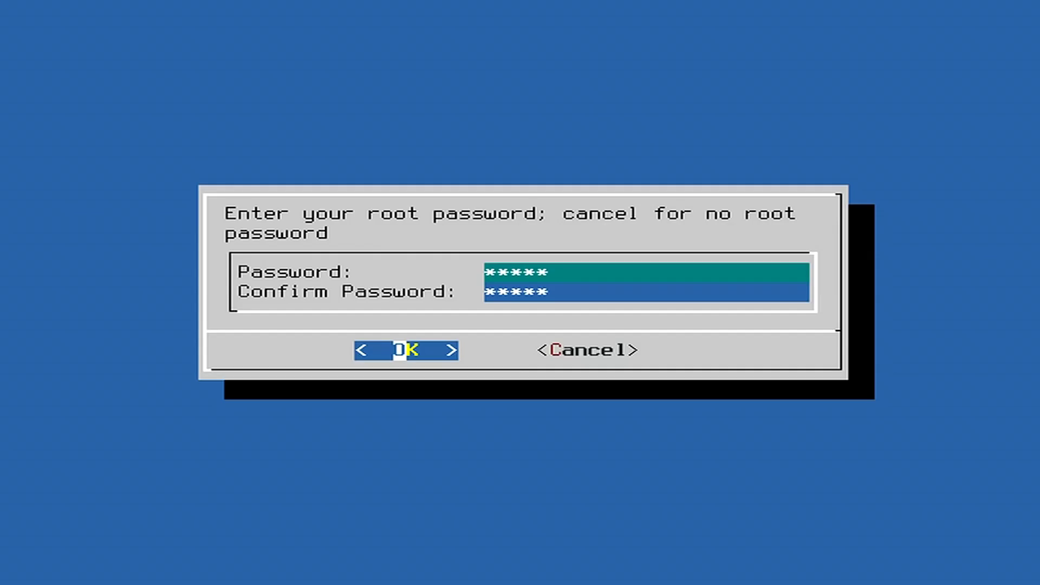
{"action": "key", "text": "Return"}
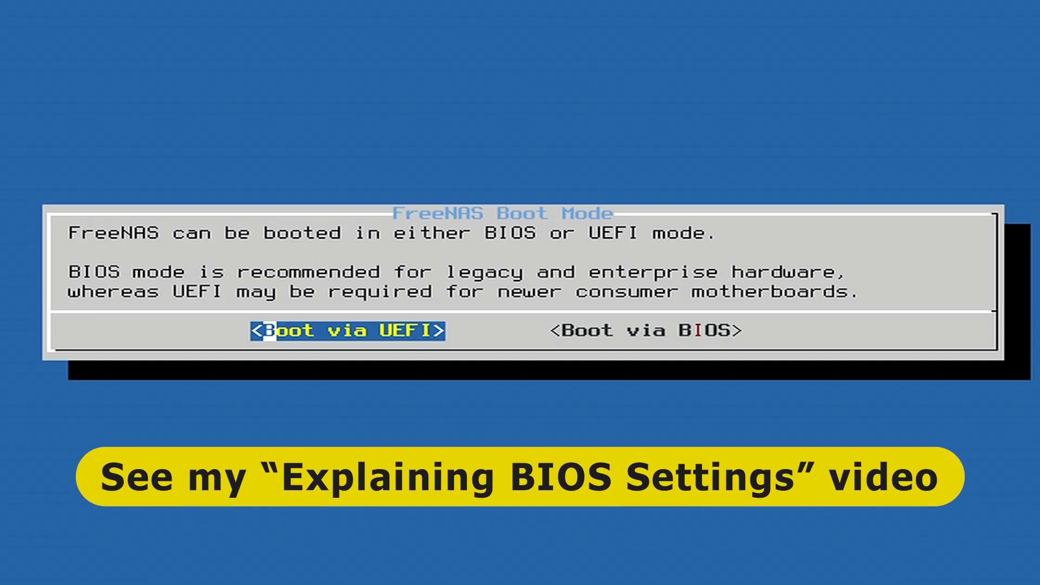
{"action": "key", "text": "Return"}
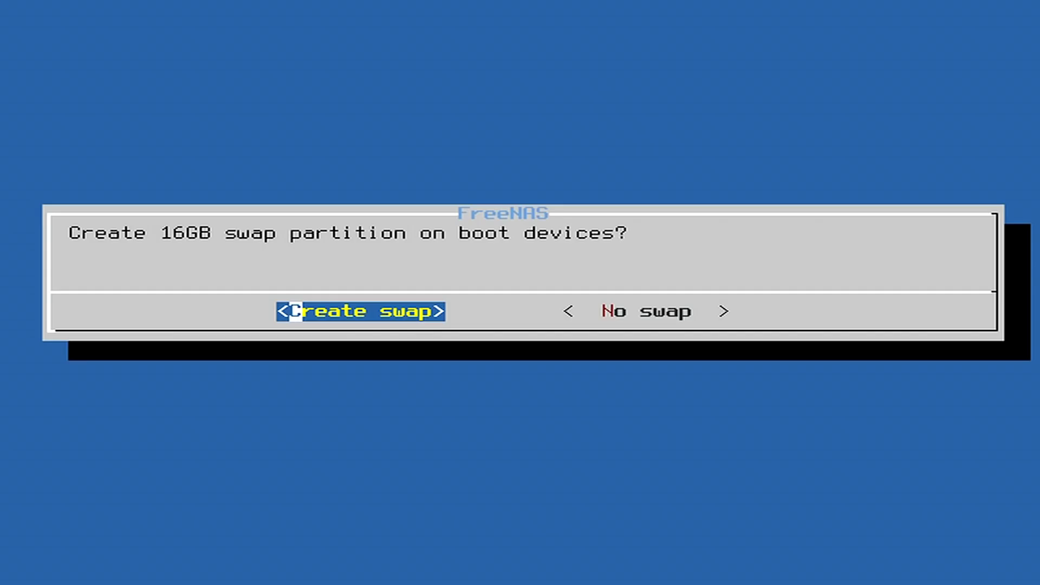
{"action": "key", "text": "Return"}
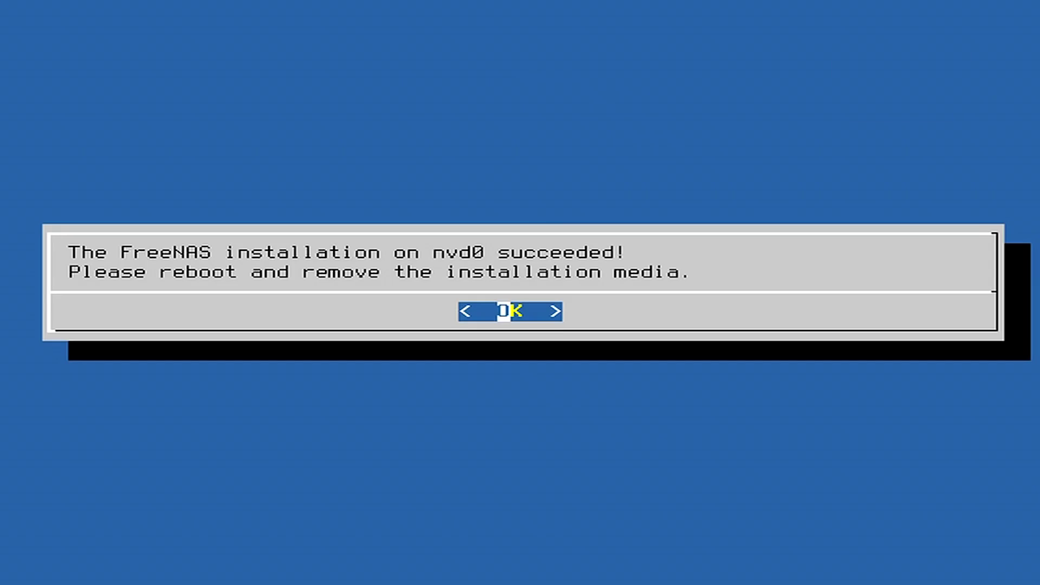
Step: Reboot, set Boot Option #1 to UEFI OS (WDS250G3X0C) in Aptio Setup, and save and exit
{"action": "key", "text": "Return"}
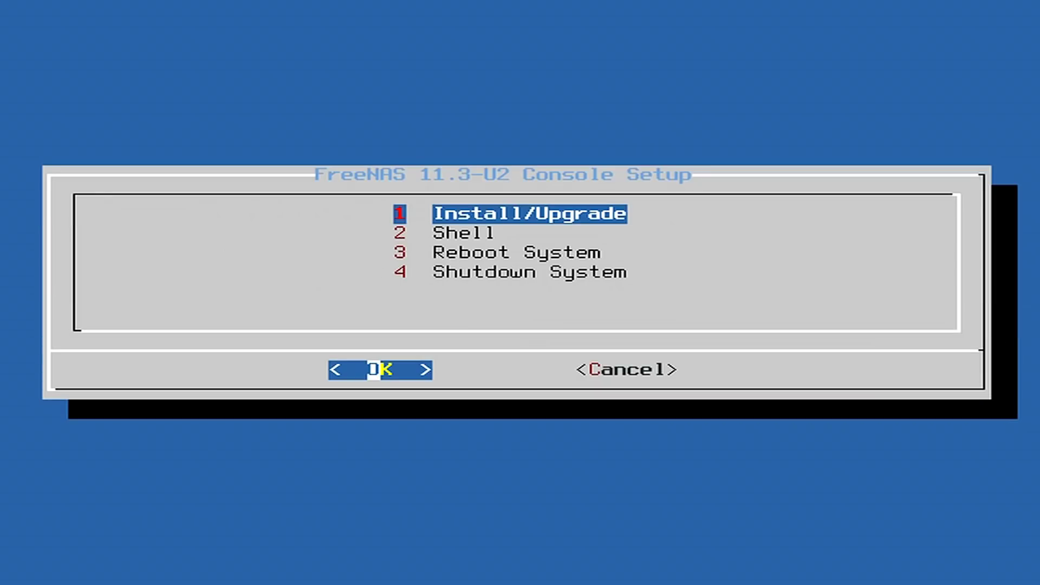
{"action": "key", "text": "Down"}
{"action": "key", "text": "Down"}
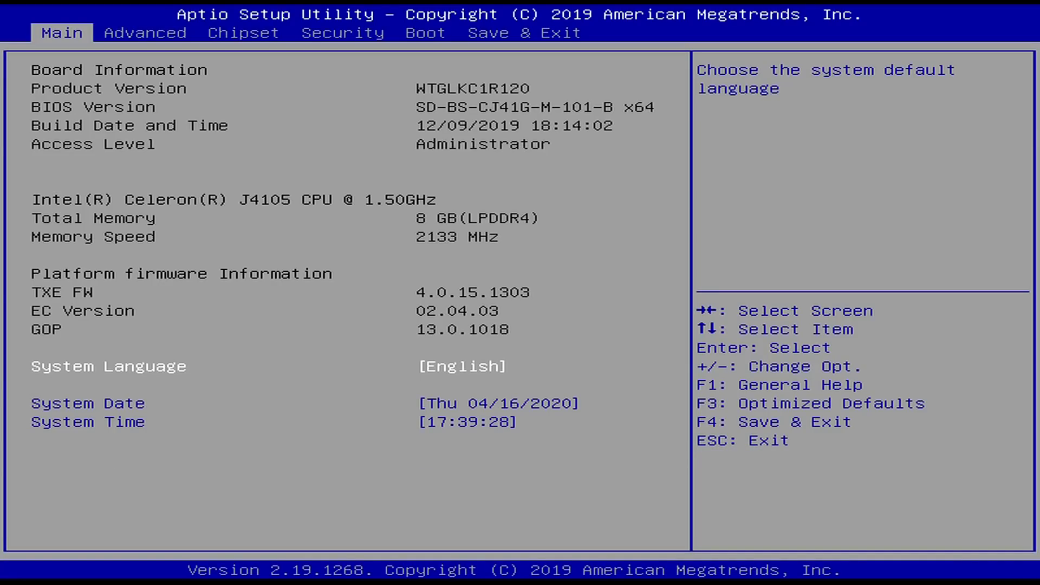
{"action": "key", "text": "Right"}
{"action": "key", "text": "Right"}
{"action": "key", "text": "Right"}
{"action": "key", "text": "Right"}
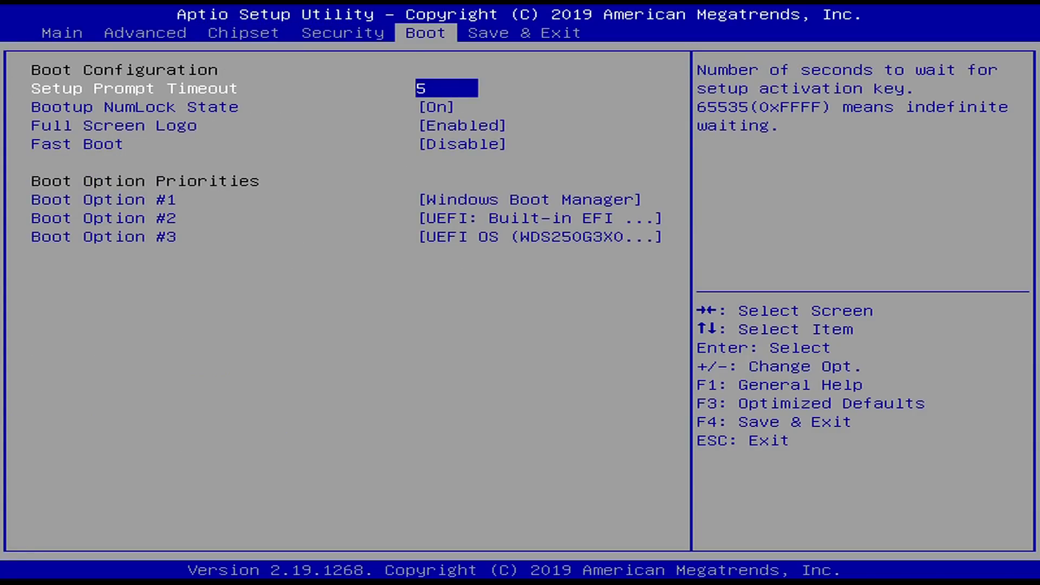
{"action": "key", "text": "Down"}
{"action": "key", "text": "Down"}
{"action": "key", "text": "Down"}
{"action": "key", "text": "Down"}
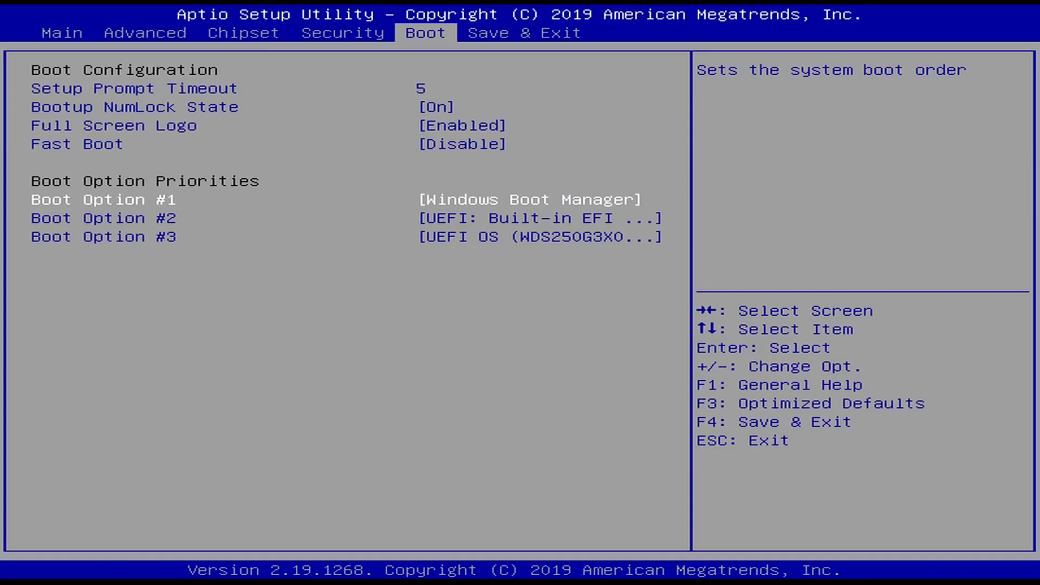
{"action": "key", "text": "Return"}
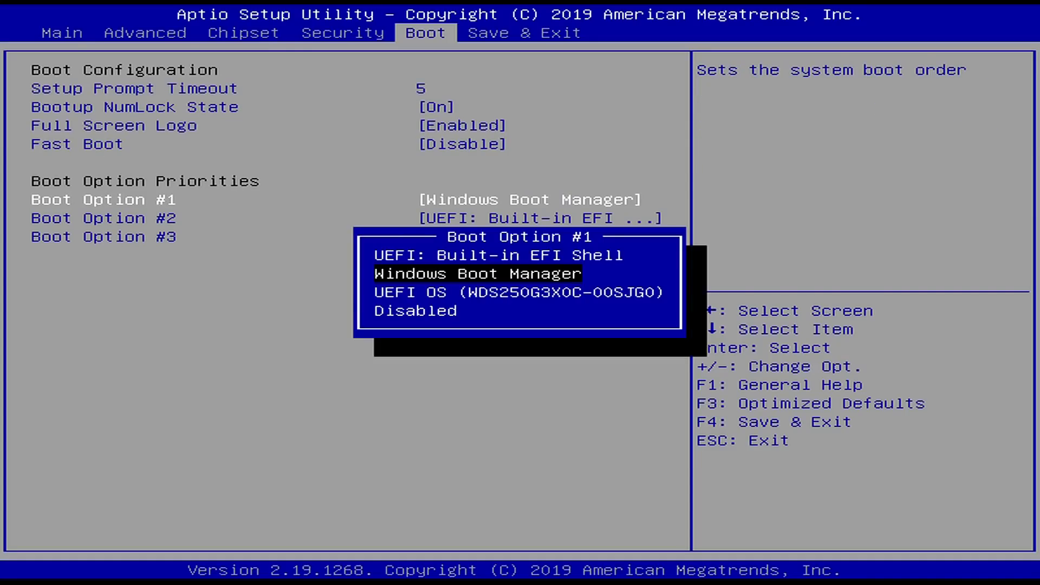
{"action": "key", "text": "Down"}
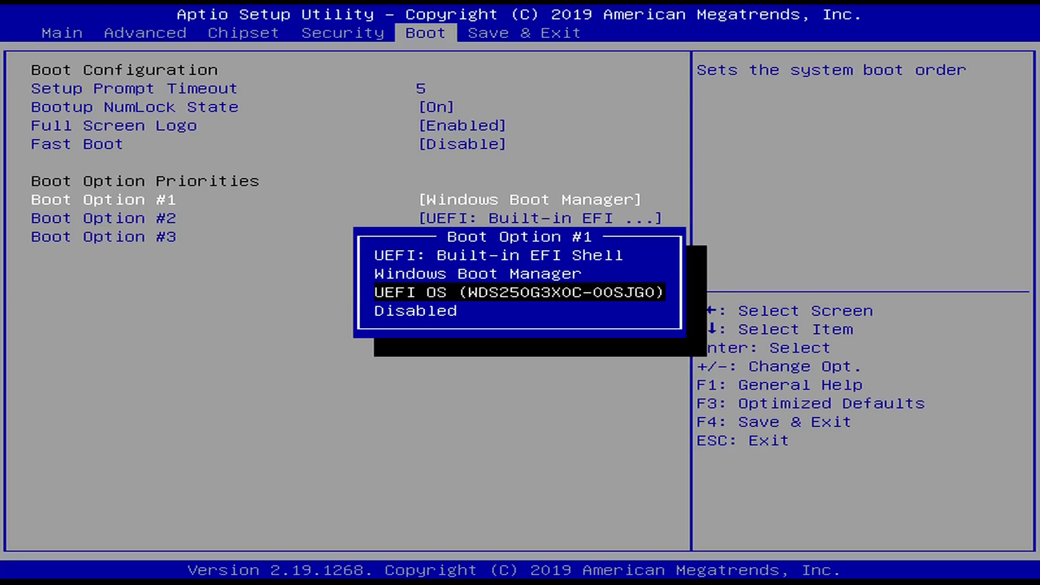
{"action": "key", "text": "Return"}
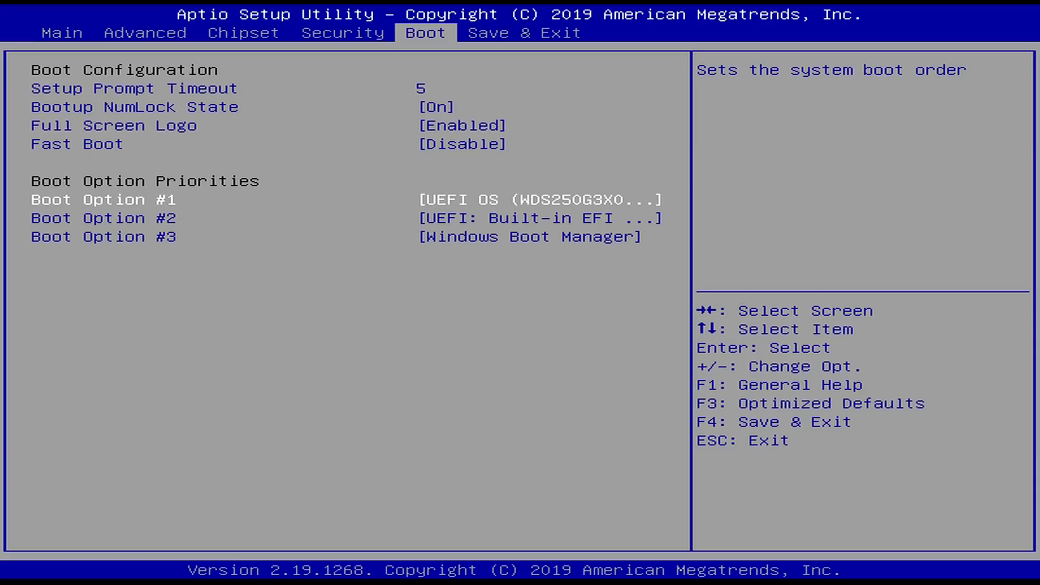
{"action": "key", "text": "F4"}
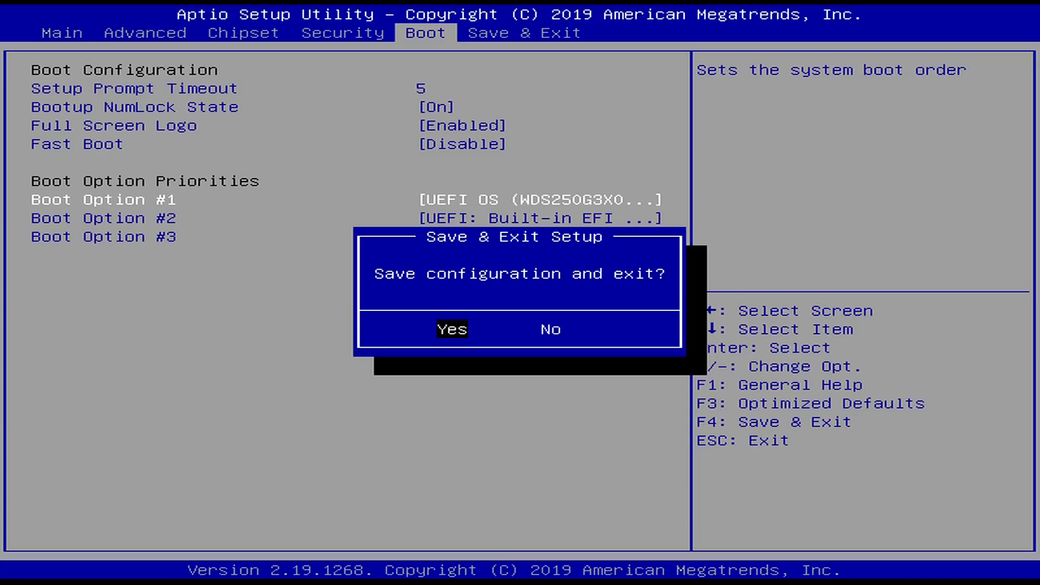
{"action": "key", "text": "Return"}
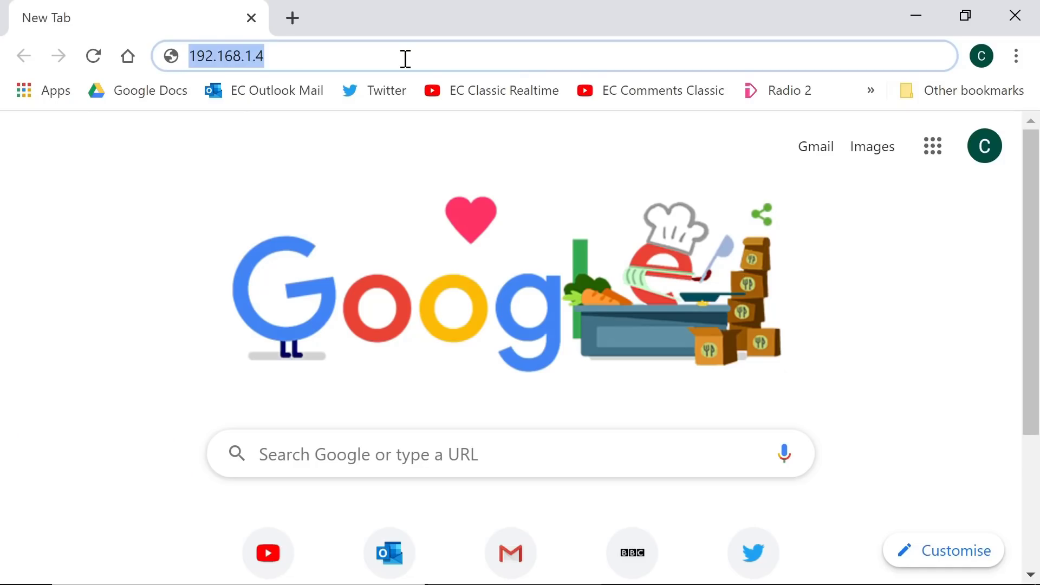
Step: Log in to the FreeNAS web UI at 192.168.1.4 as root with the install password
{"action": "key", "text": "Return"}
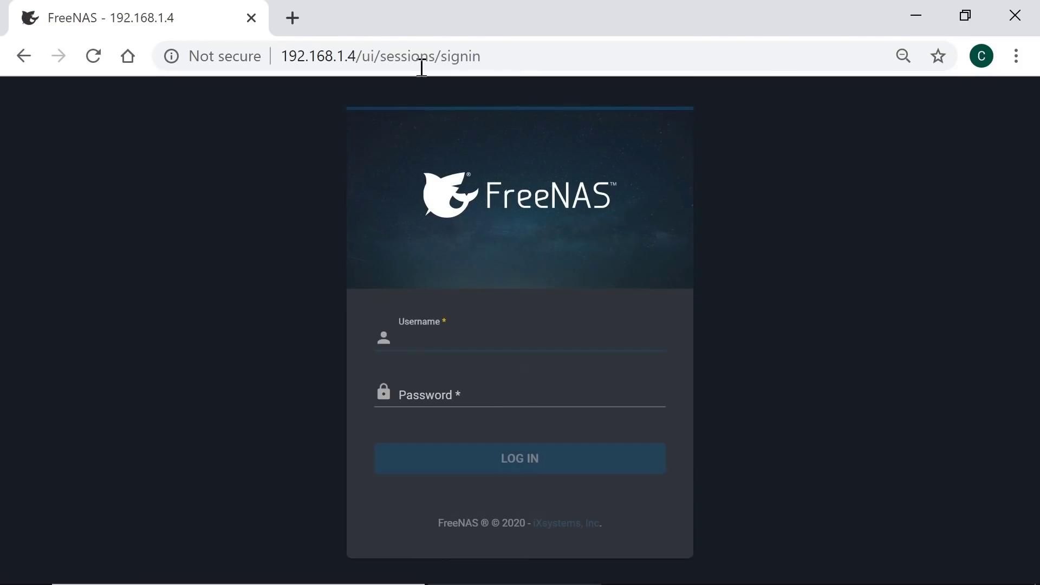
{"action": "type", "text": "roo"}
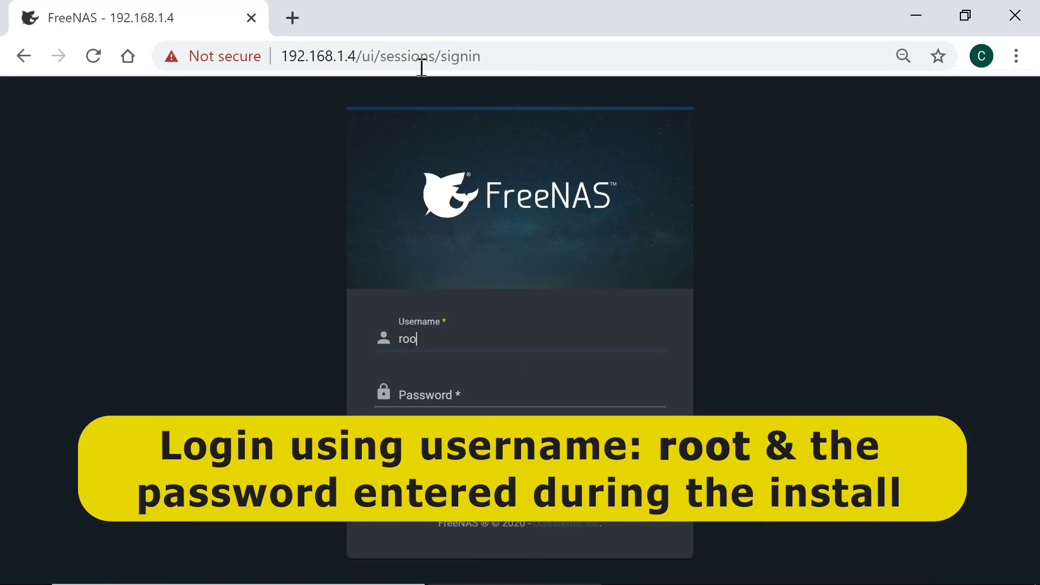
{"action": "type", "text": "t"}
{"action": "key", "text": "Tab"}
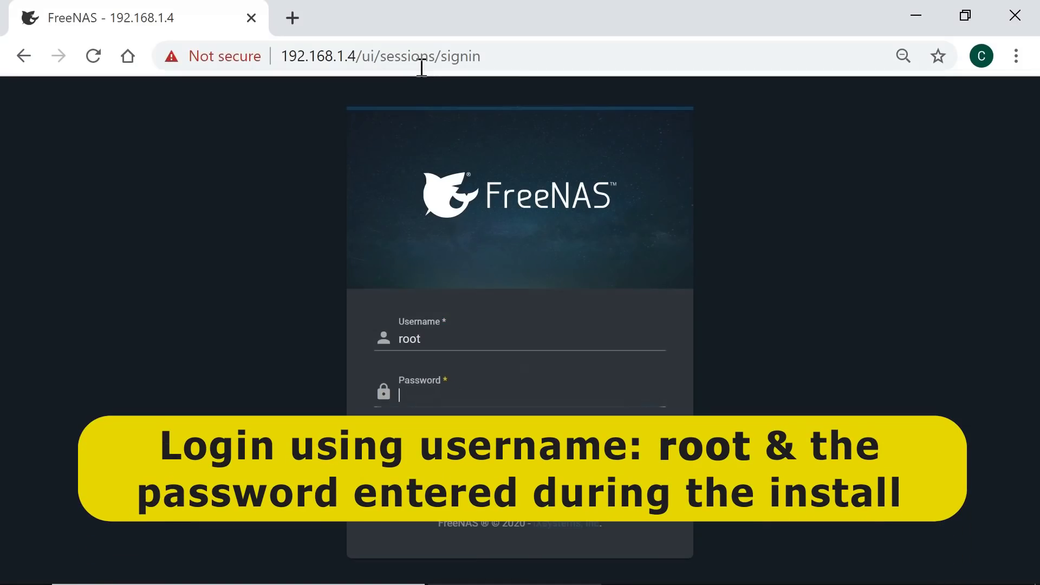
{"action": "type", "text": "•••••"}
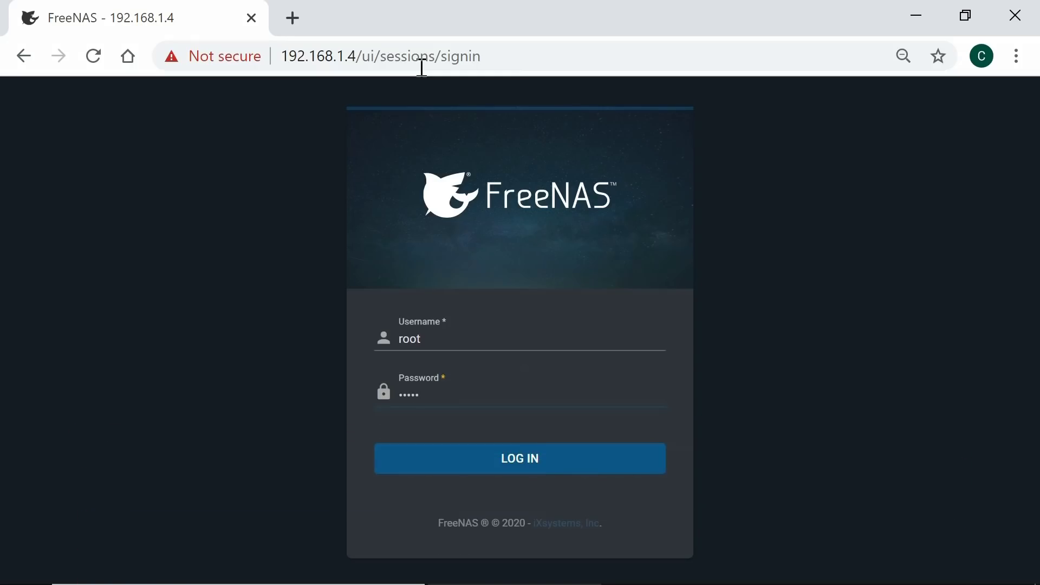
{"action": "key", "text": "Return"}
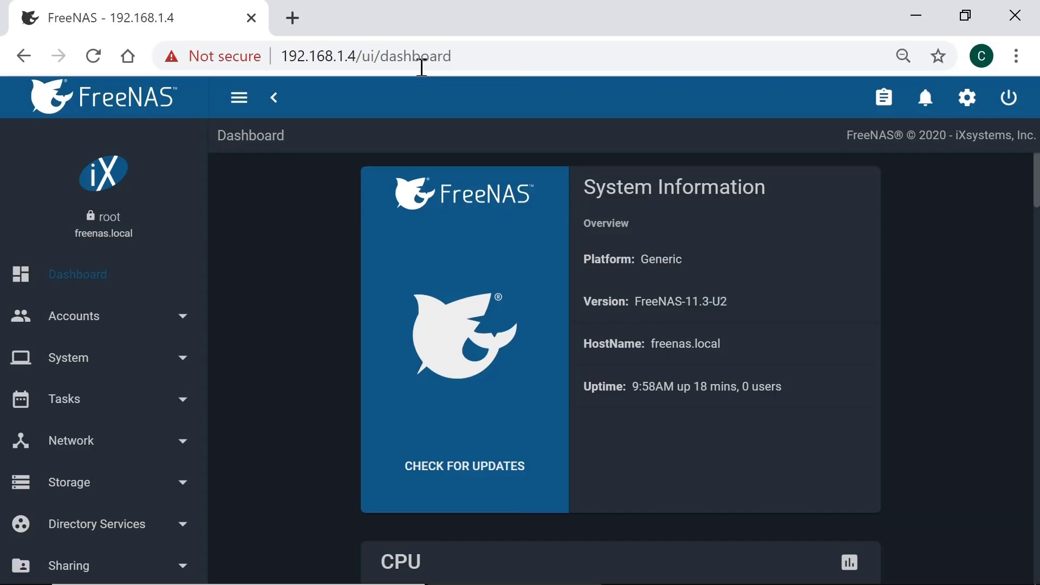
Step: Scroll through the dashboard cards to review the system information
{"action": "scroll", "coordinate": [982, 482], "scroll_direction": "down", "scroll_amount": 5}
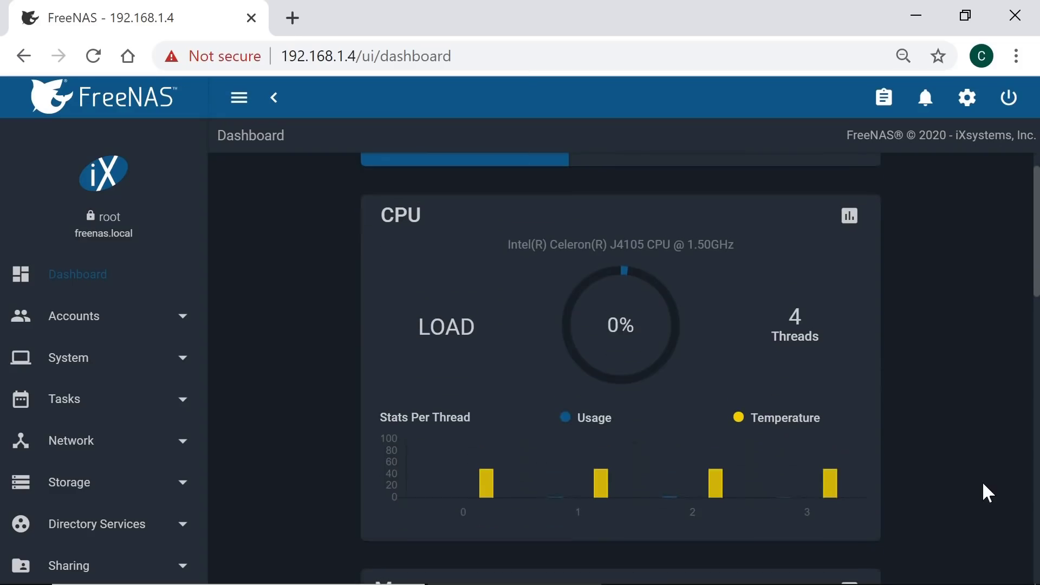
{"action": "scroll", "coordinate": [982, 484], "scroll_direction": "down", "scroll_amount": 1}
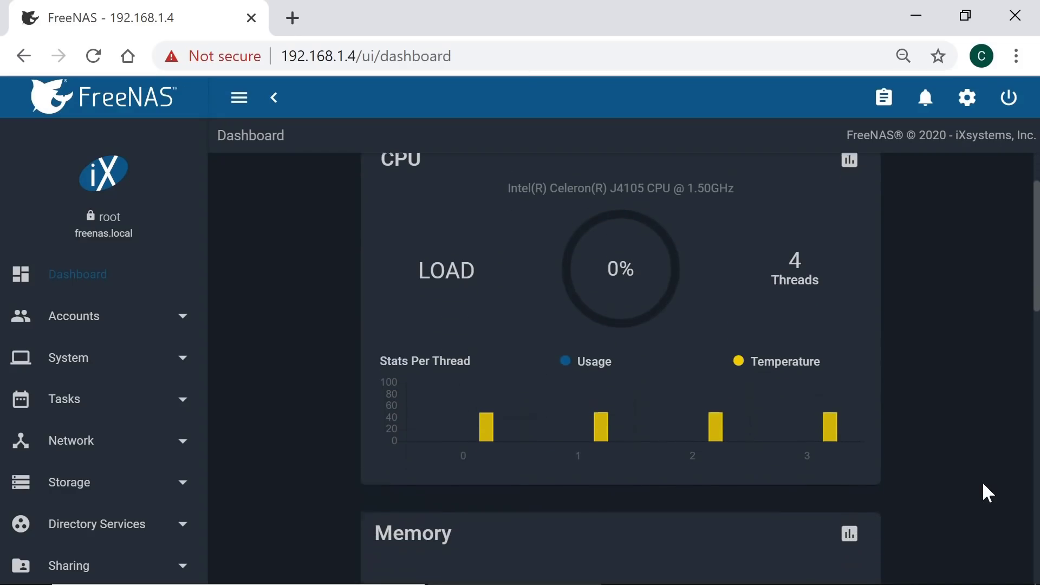
{"action": "scroll", "coordinate": [983, 484], "scroll_direction": "down", "scroll_amount": 15}
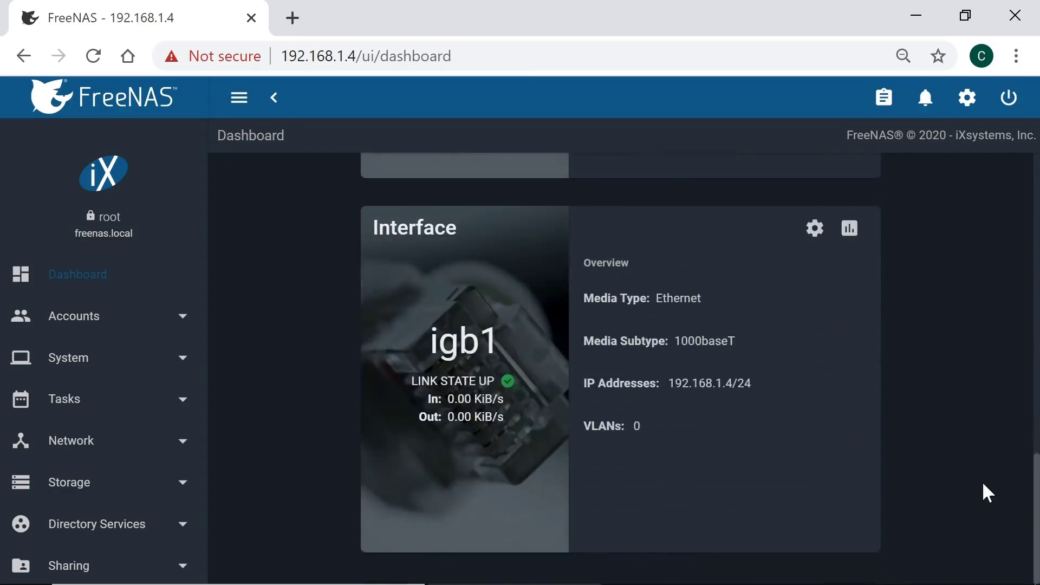
{"action": "scroll", "coordinate": [983, 484], "scroll_direction": "up", "scroll_amount": 20}
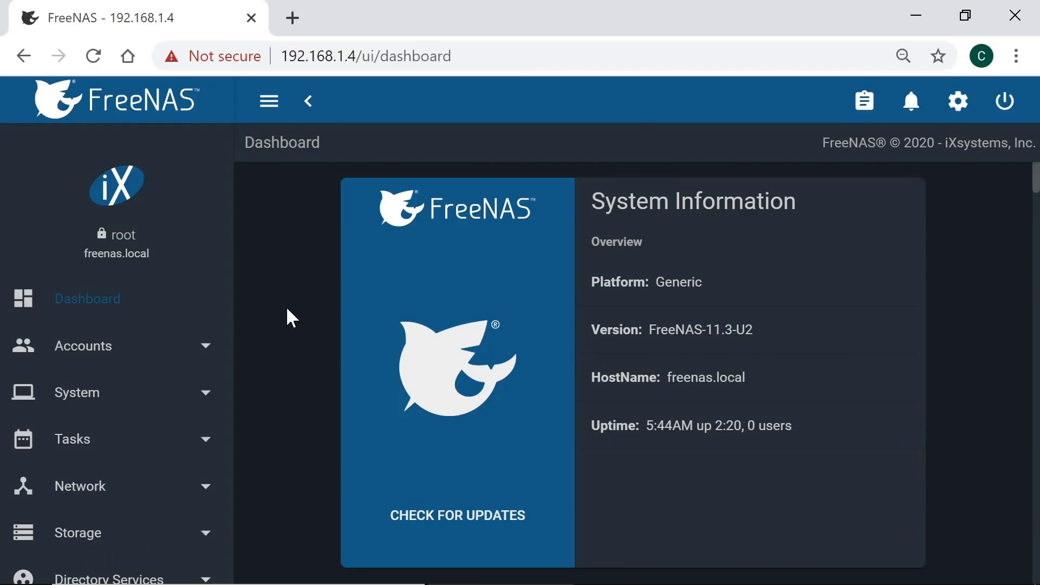
Step: Switch Chrome to full screen and expand then collapse the System and Tasks sidebar menus
{"action": "key", "text": "F11"}
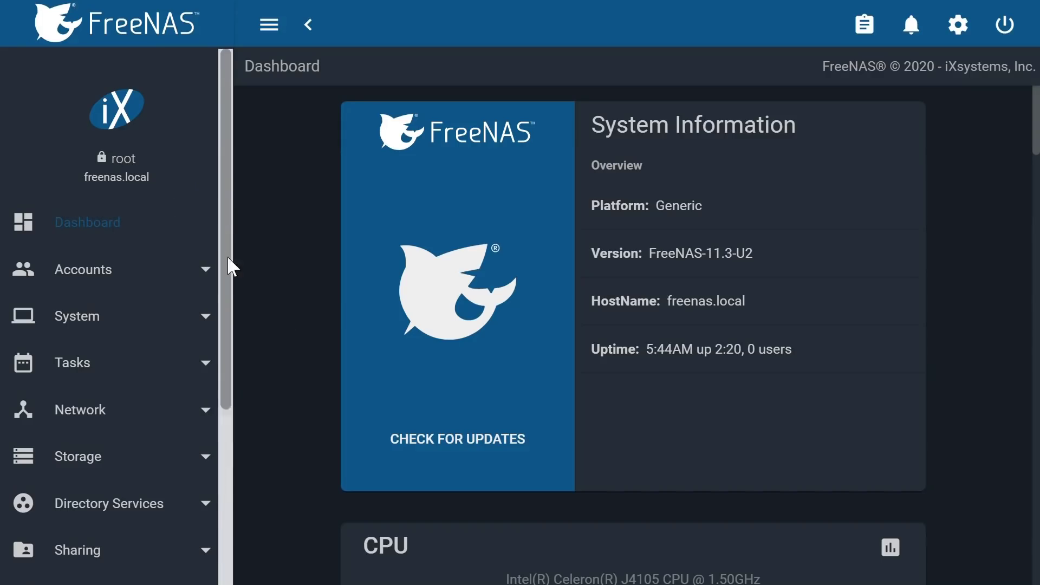
{"action": "scroll", "coordinate": [225, 270], "scroll_direction": "down", "scroll_amount": 3}
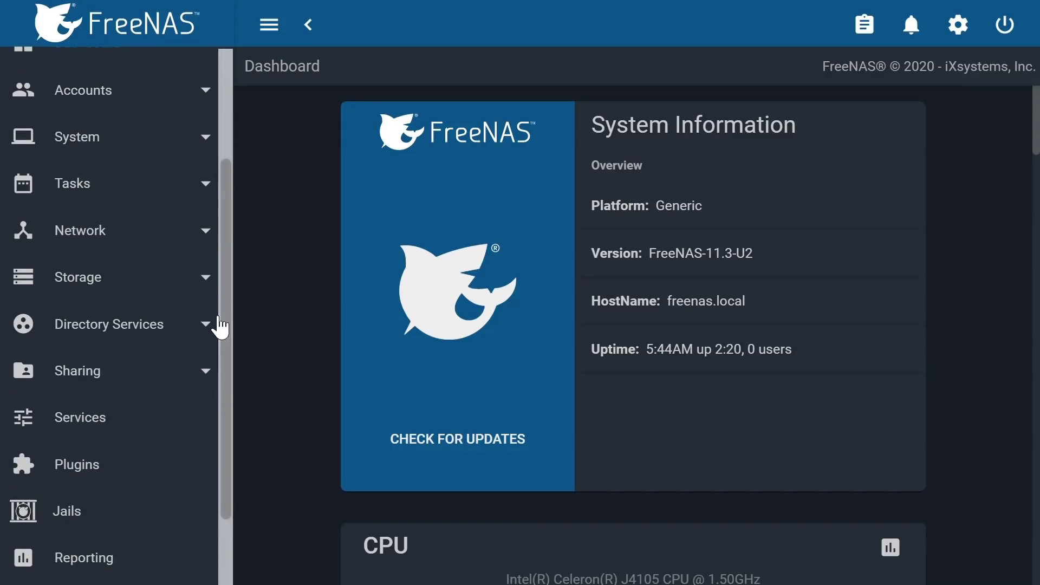
{"action": "left_click", "coordinate": [207, 144]}
{"action": "left_click", "coordinate": [207, 155]}
{"action": "left_click", "coordinate": [206, 189]}
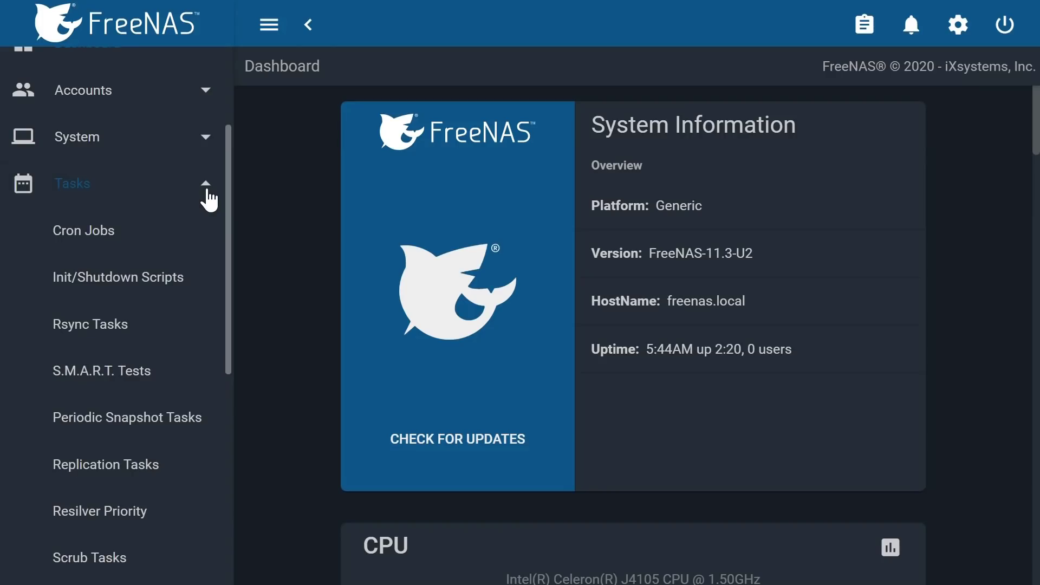
{"action": "left_click", "coordinate": [208, 198]}
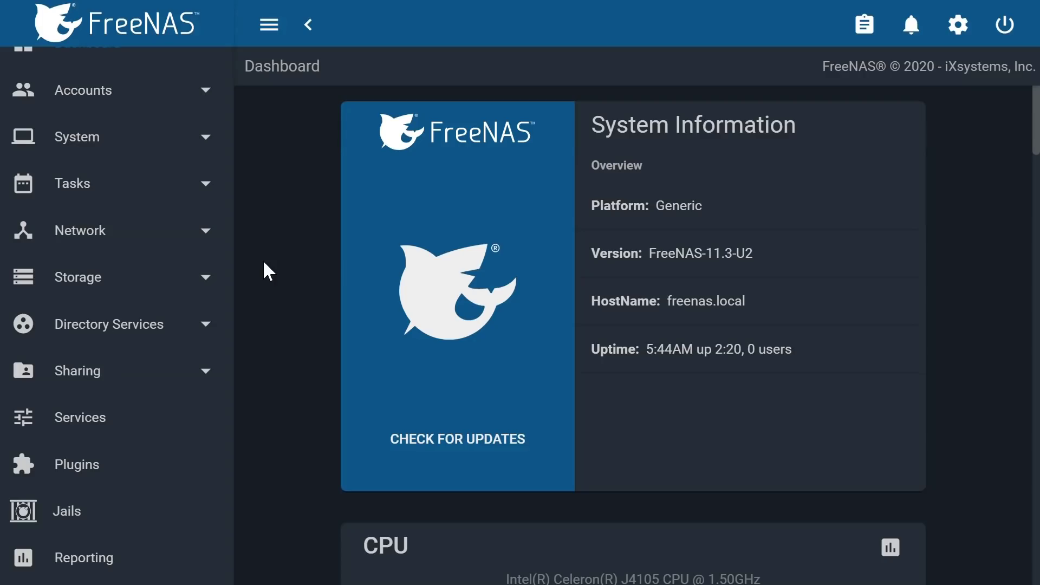
Step: Start creating a new pool from Storage > Pools, zooming out to fit the pool manager
{"action": "left_click", "coordinate": [206, 286]}
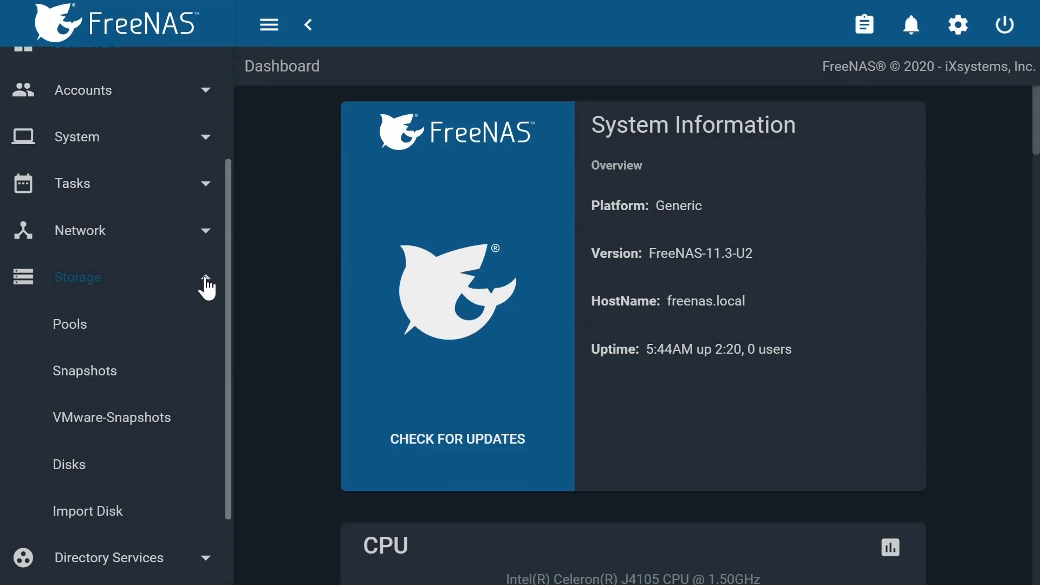
{"action": "left_click", "coordinate": [87, 332]}
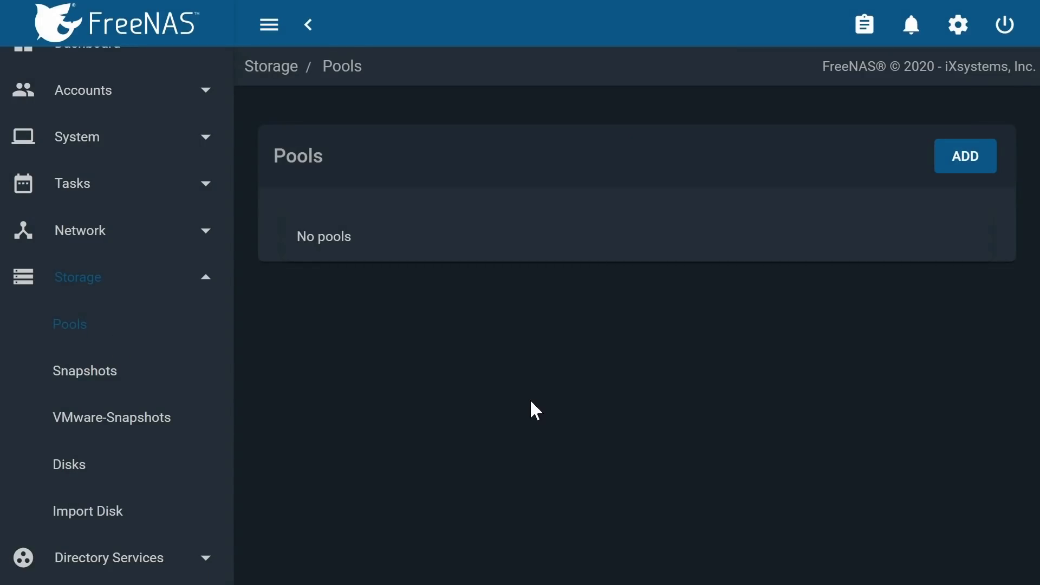
{"action": "left_click", "coordinate": [958, 165]}
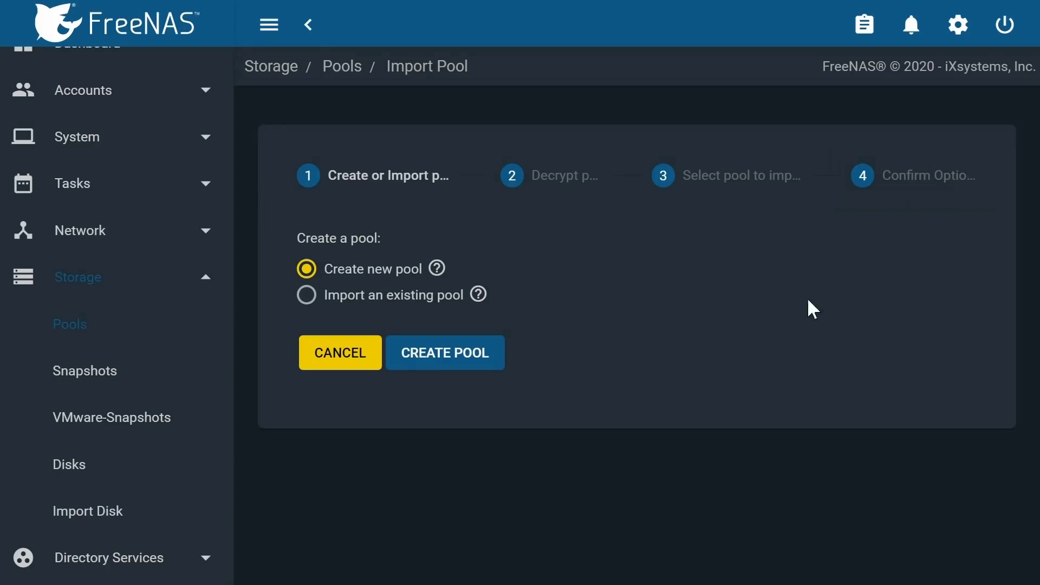
{"action": "left_click", "coordinate": [474, 360]}
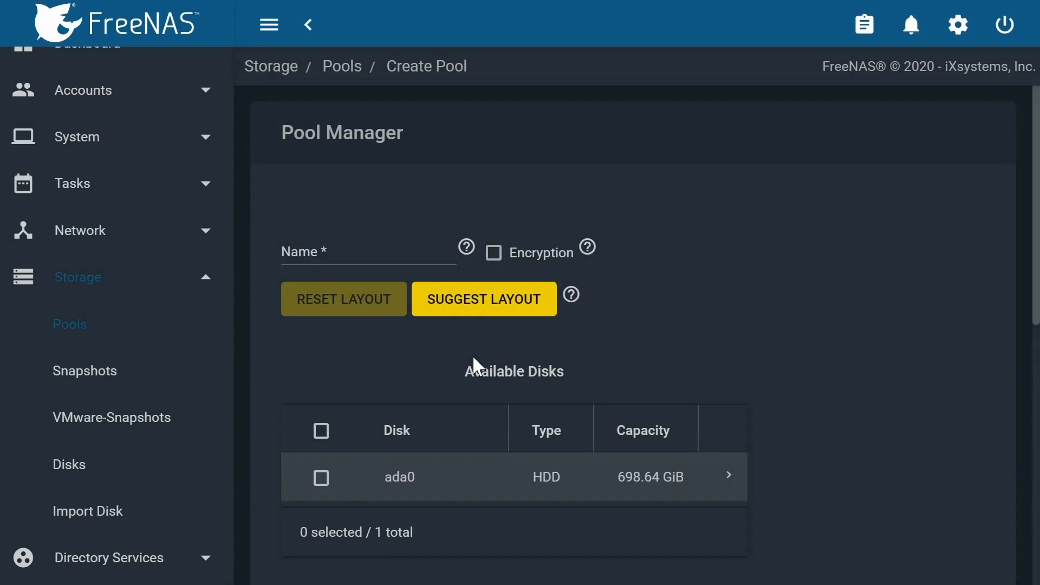
{"action": "key", "text": "ctrl+minus"}
{"action": "key", "text": "ctrl+minus"}
{"action": "key", "text": "ctrl+minus"}
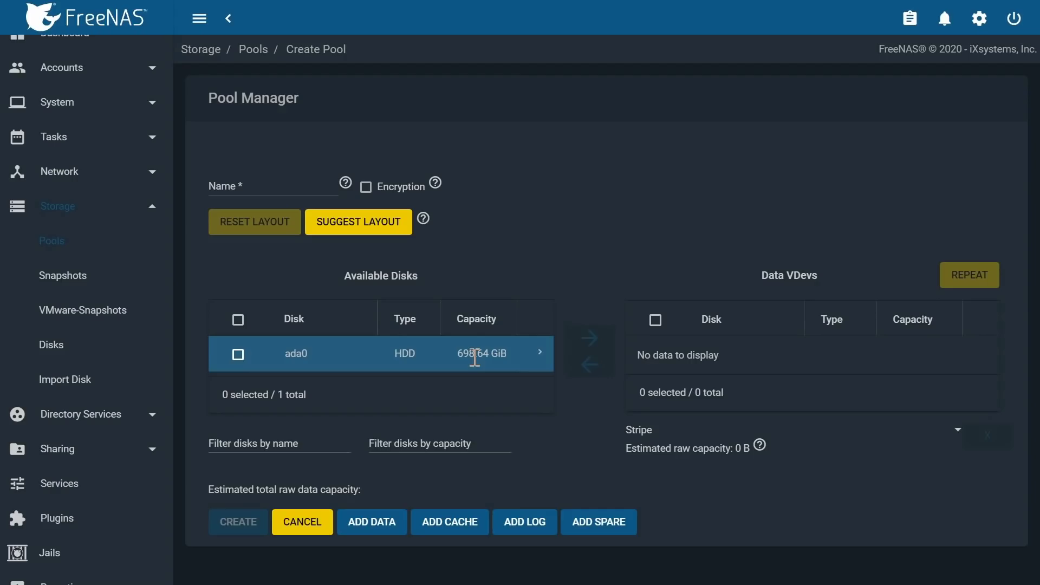
Step: Name the pool EC_Pool, move ada0 into Data VDevs, and confirm creating it
{"action": "left_click", "coordinate": [286, 191]}
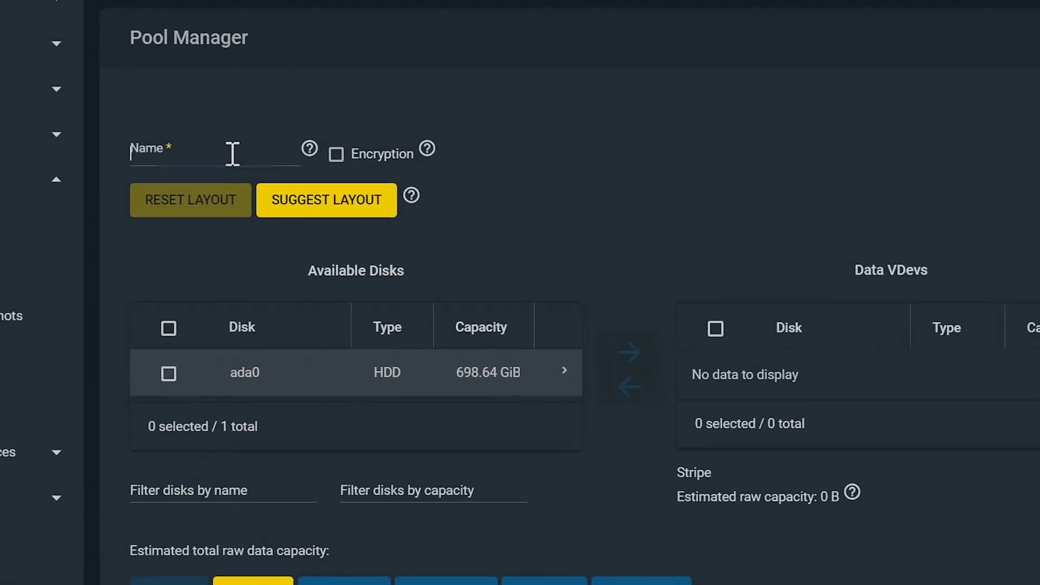
{"action": "type", "text": "EC"}
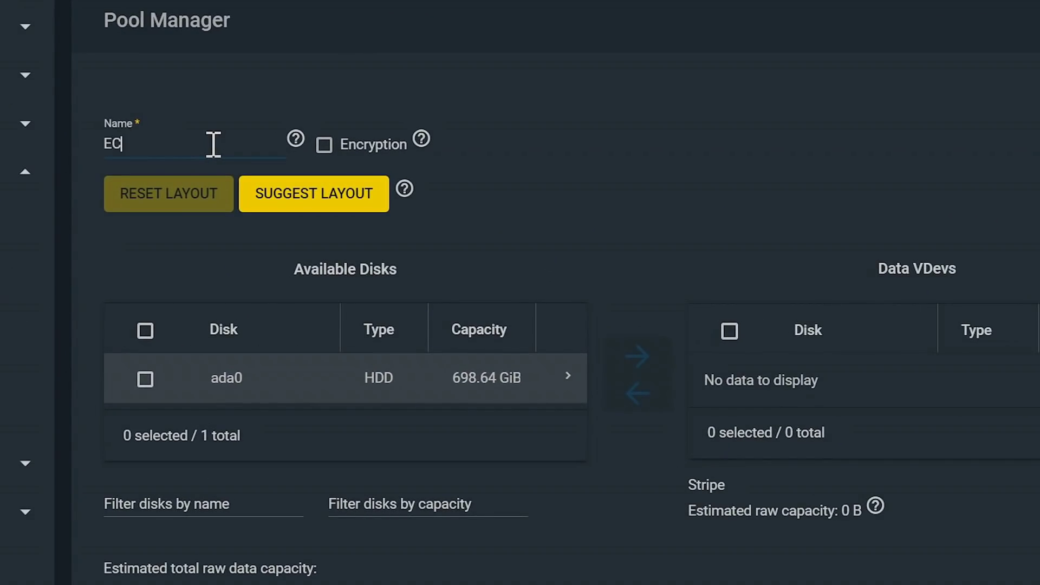
{"action": "type", "text": "_Pool"}
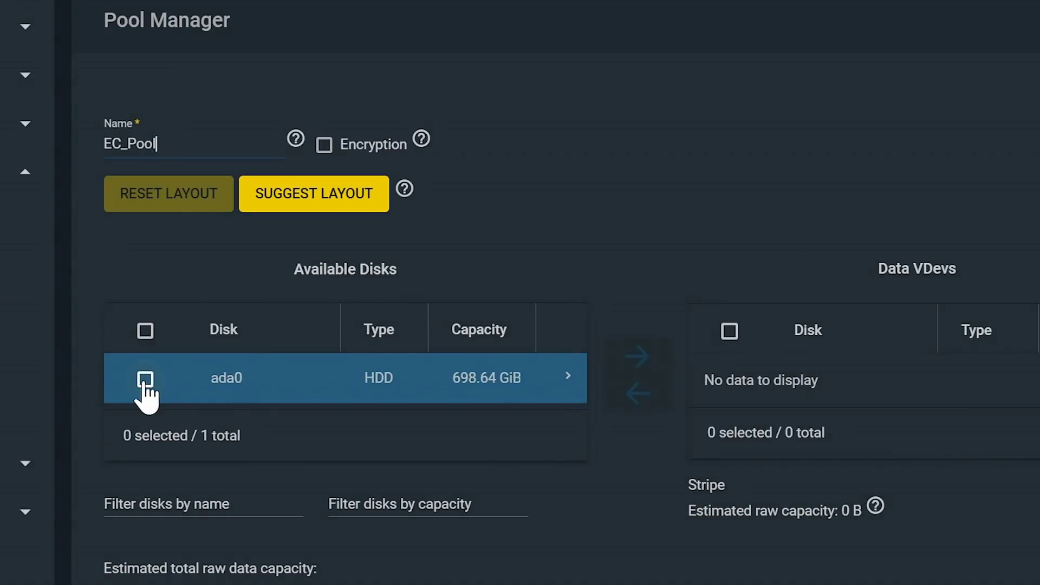
{"action": "left_click", "coordinate": [145, 380]}
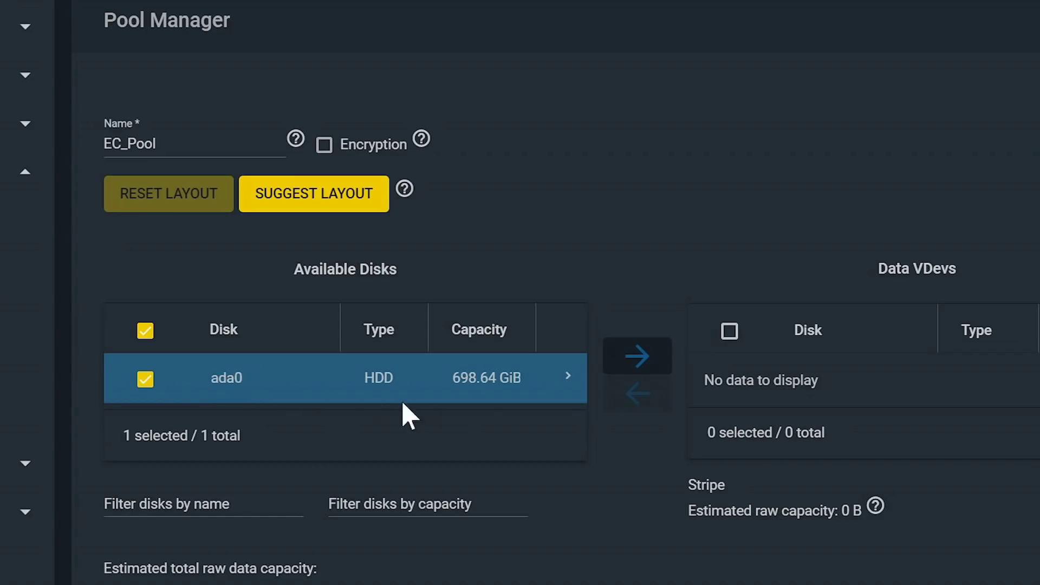
{"action": "left_click", "coordinate": [644, 360]}
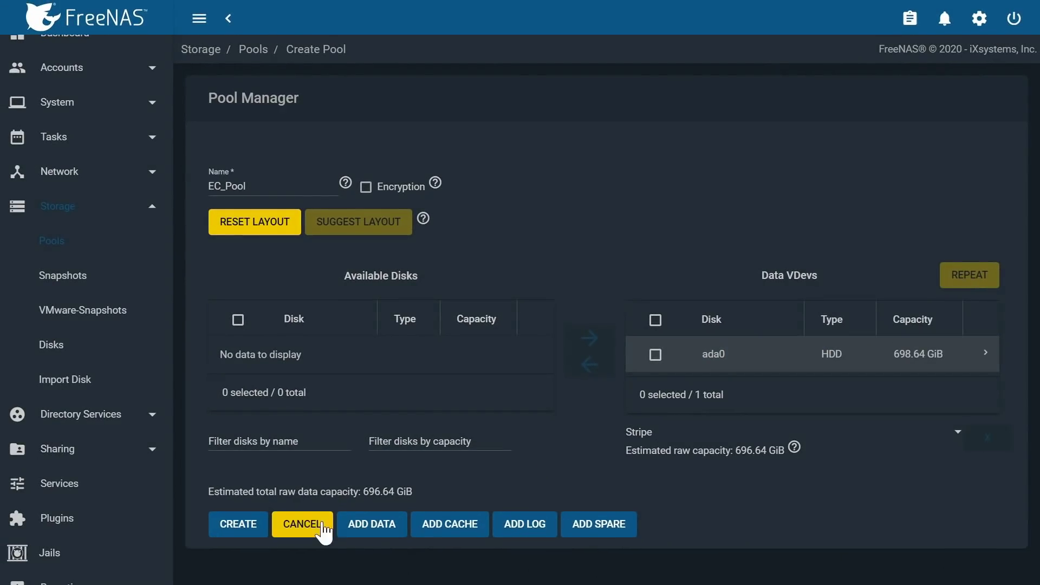
{"action": "left_click", "coordinate": [241, 521]}
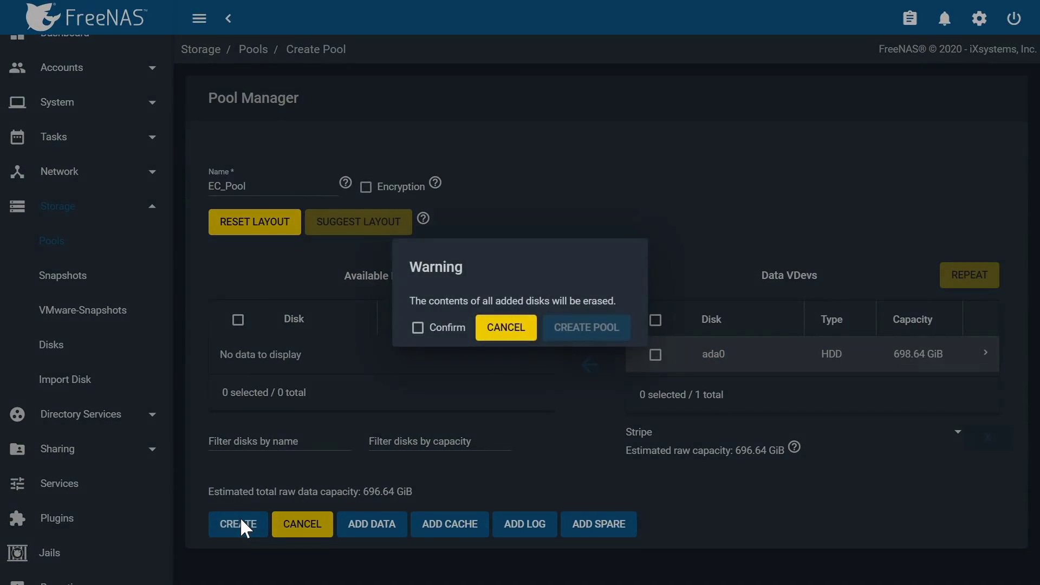
{"action": "left_click", "coordinate": [417, 327]}
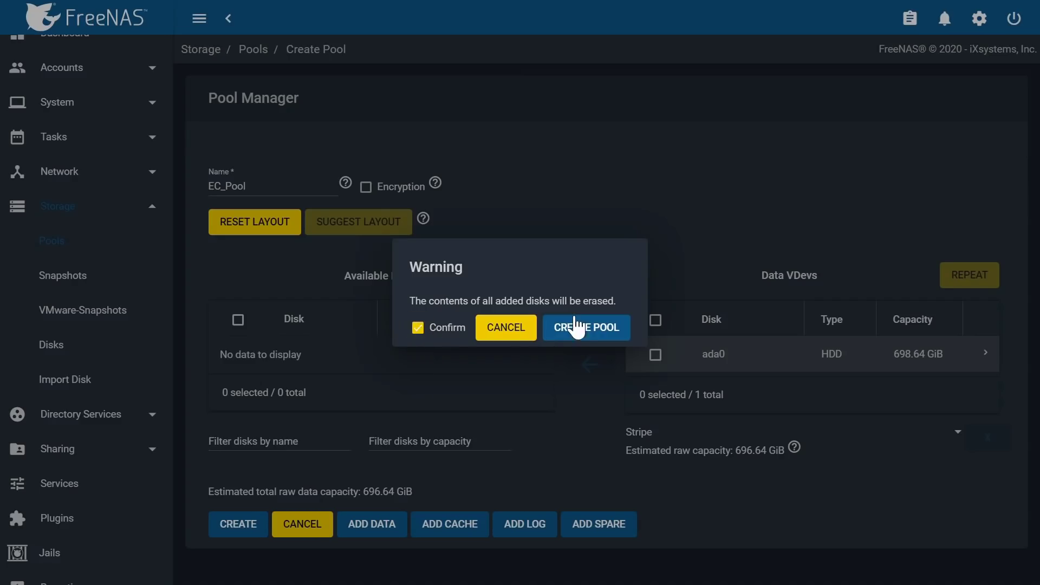
{"action": "left_click", "coordinate": [594, 327]}
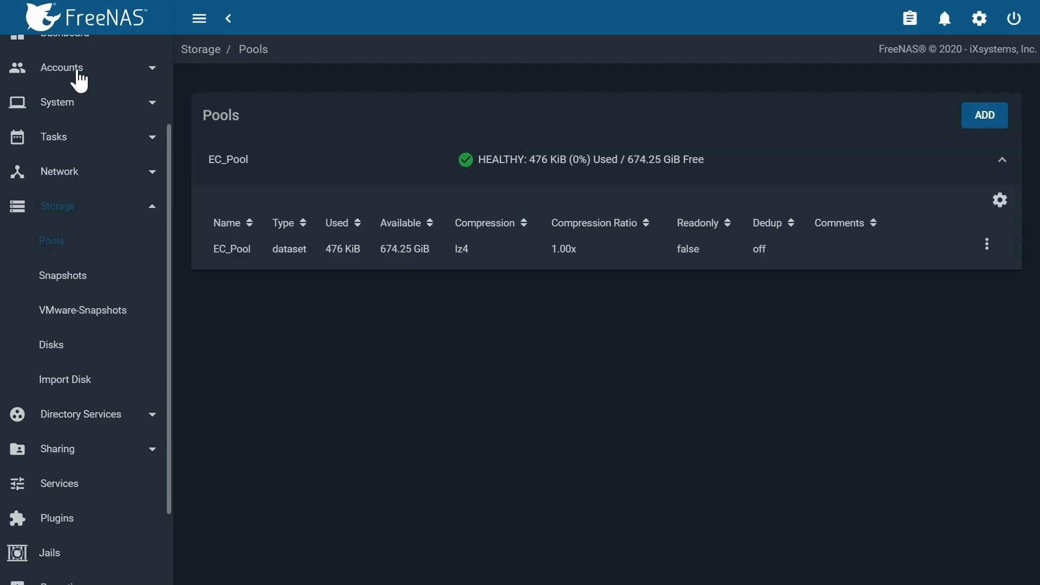
Step: Zoom the page back in and open the Add User form under Accounts > Users
{"action": "left_click", "coordinate": [79, 70]}
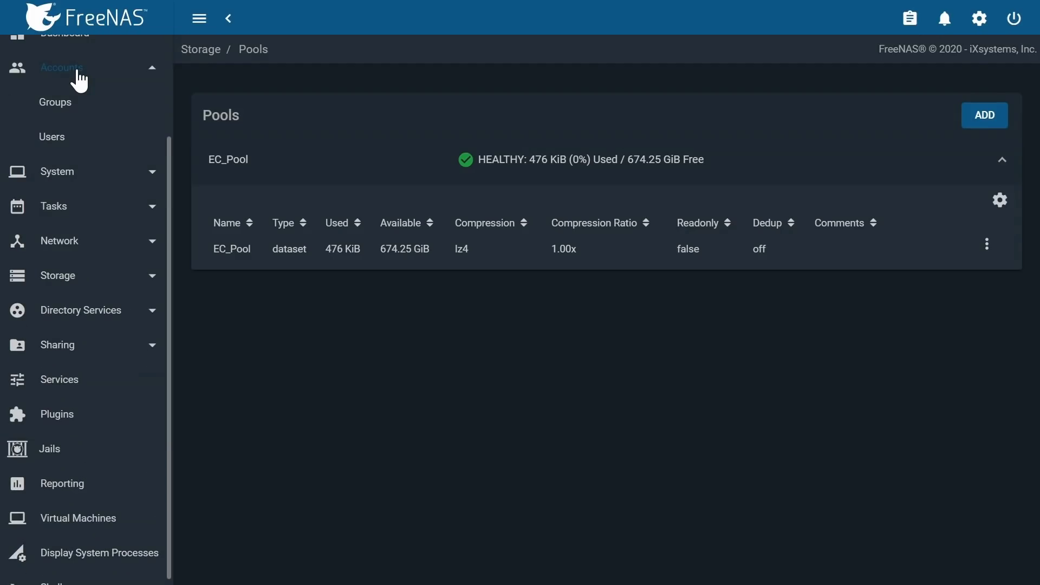
{"action": "key", "text": "ctrl+plus"}
{"action": "key", "text": "ctrl+plus"}
{"action": "key", "text": "ctrl+plus"}
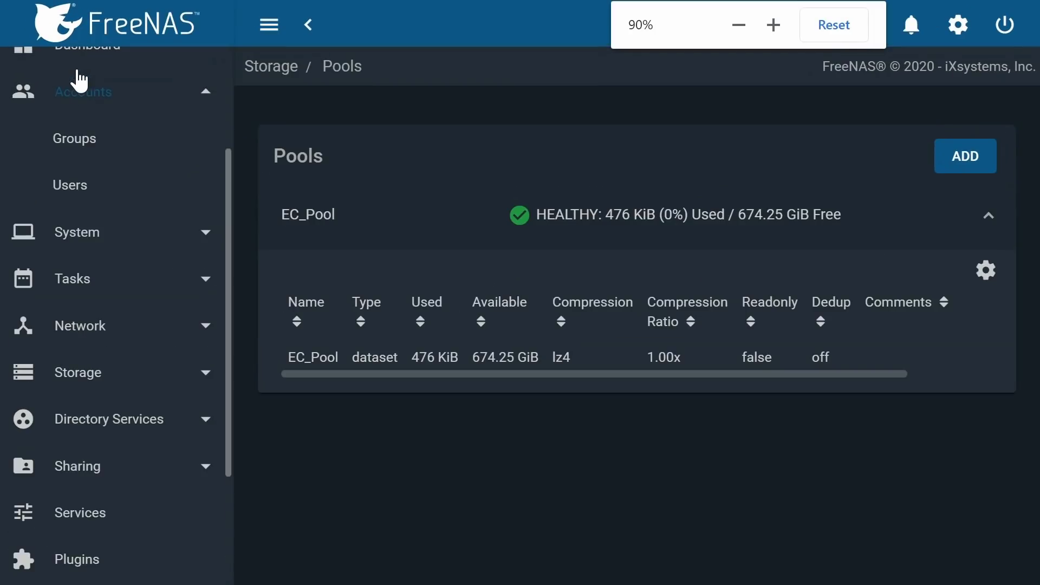
{"action": "left_click", "coordinate": [69, 186]}
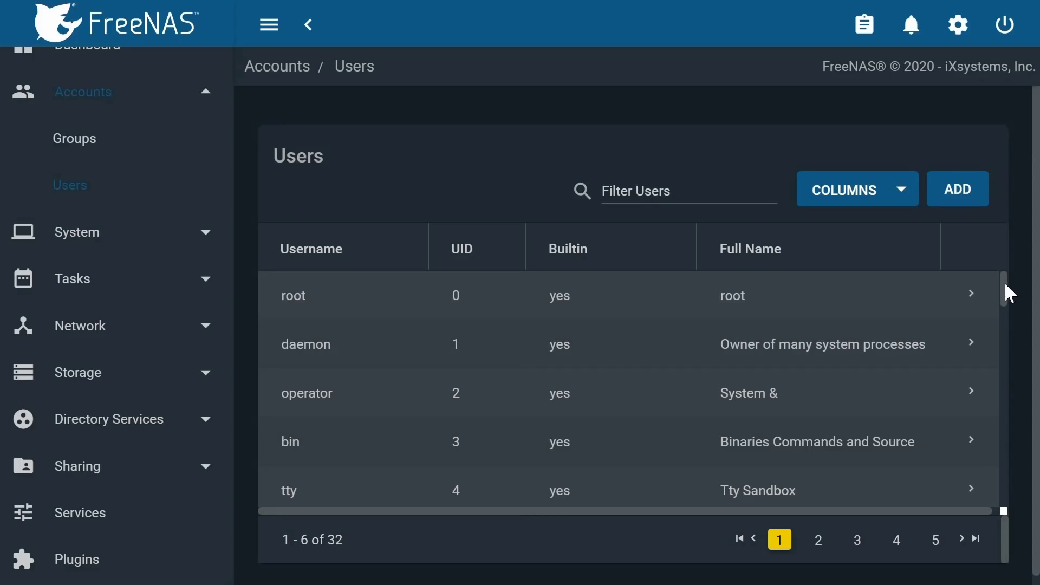
{"action": "left_click_drag", "start_coordinate": [1003, 286], "coordinate": [998, 265]}
{"action": "left_click", "coordinate": [955, 188]}
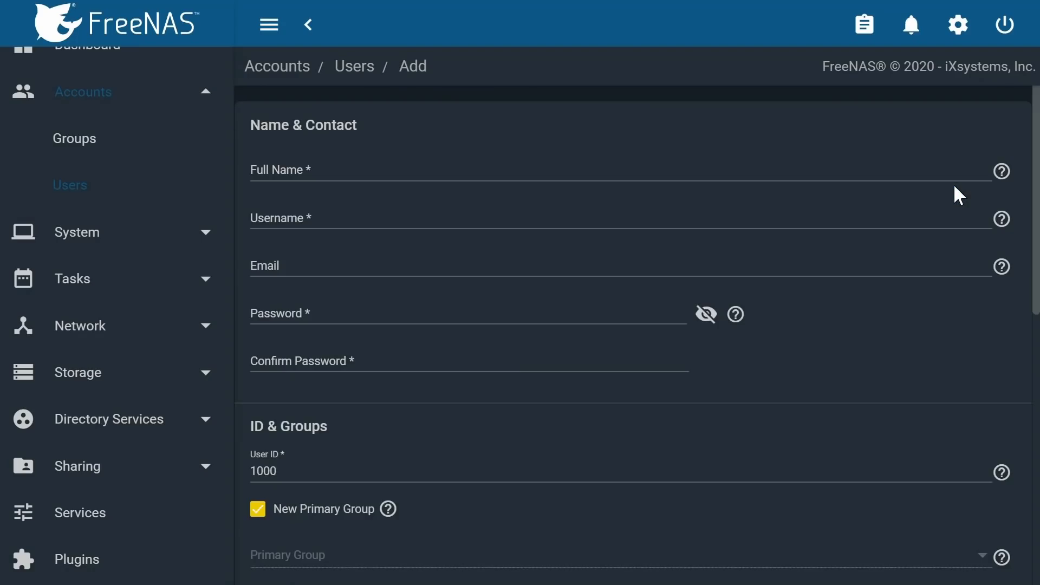
Step: Enter full name ExplainingComputers and username ec, and enter the password twice
{"action": "left_click", "coordinate": [563, 171]}
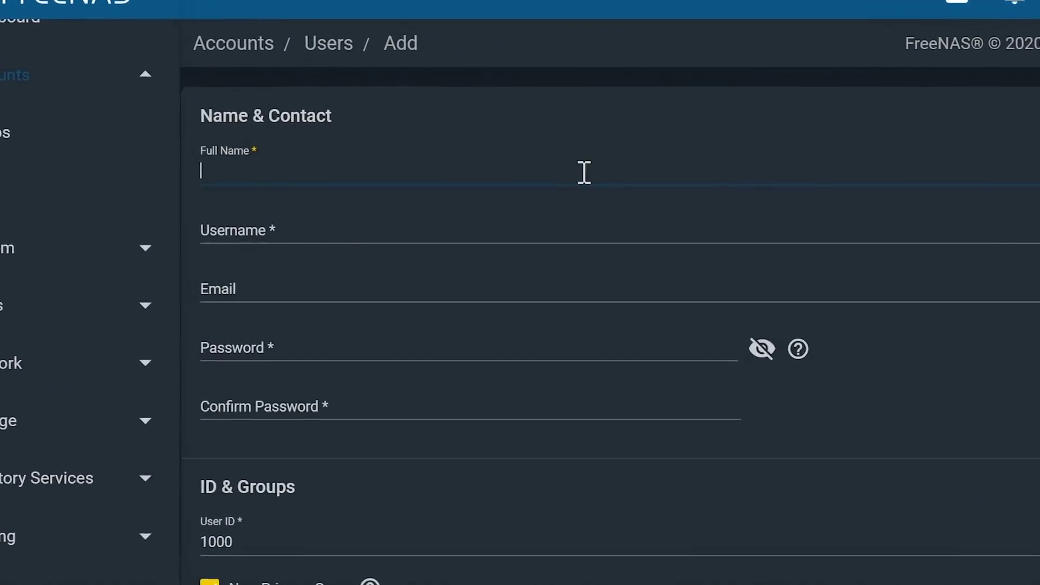
{"action": "type", "text": "Ex"}
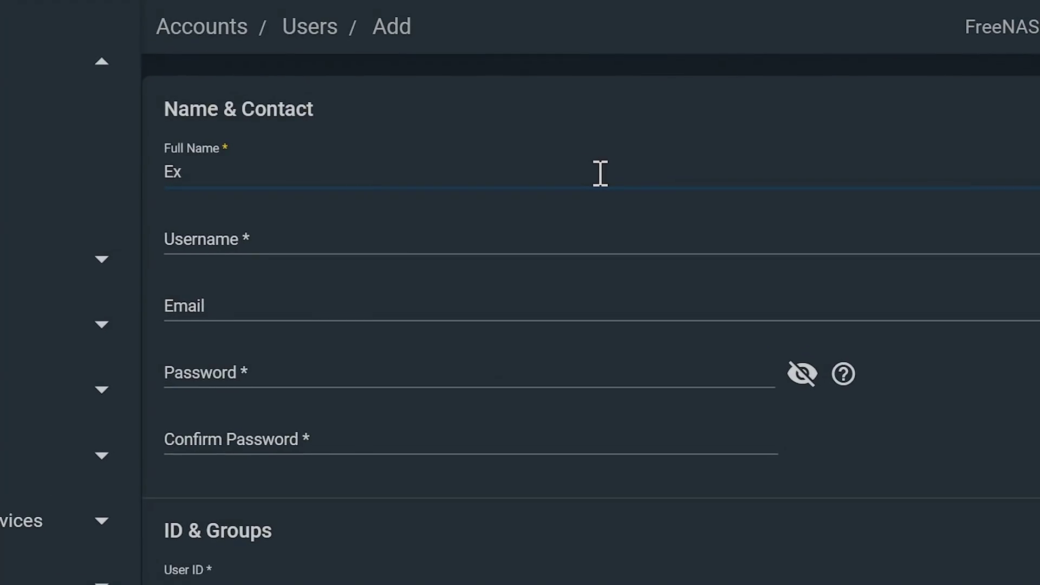
{"action": "type", "text": "plainingComputer"}
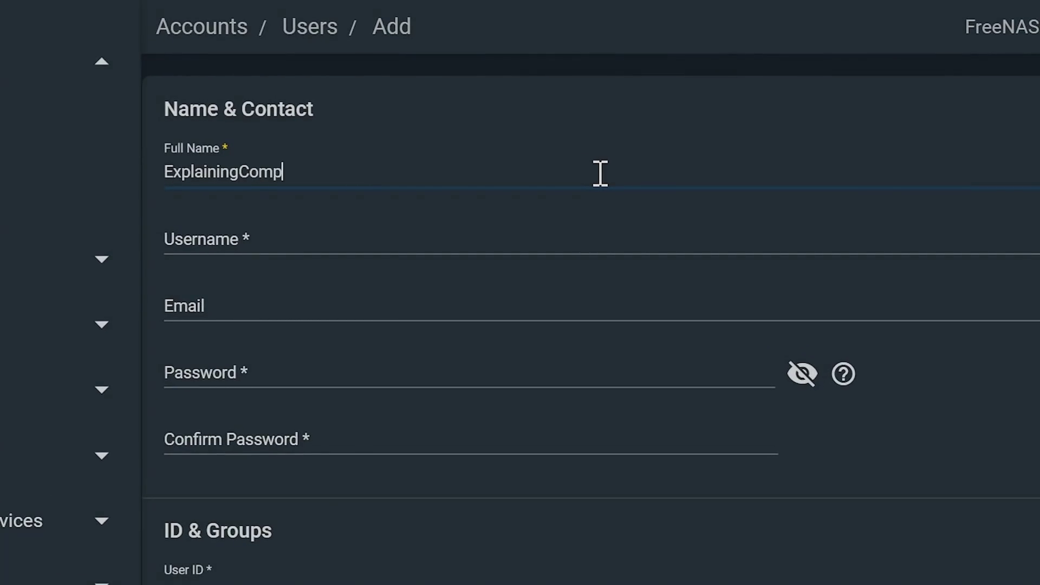
{"action": "left_click", "coordinate": [449, 239]}
{"action": "type", "text": "explaini"}
{"action": "key", "text": "BackSpace"}
{"action": "key", "text": "BackSpace"}
{"action": "key", "text": "BackSpace"}
{"action": "key", "text": "BackSpace"}
{"action": "key", "text": "BackSpace"}
{"action": "key", "text": "BackSpace"}
{"action": "key", "text": "BackSpace"}
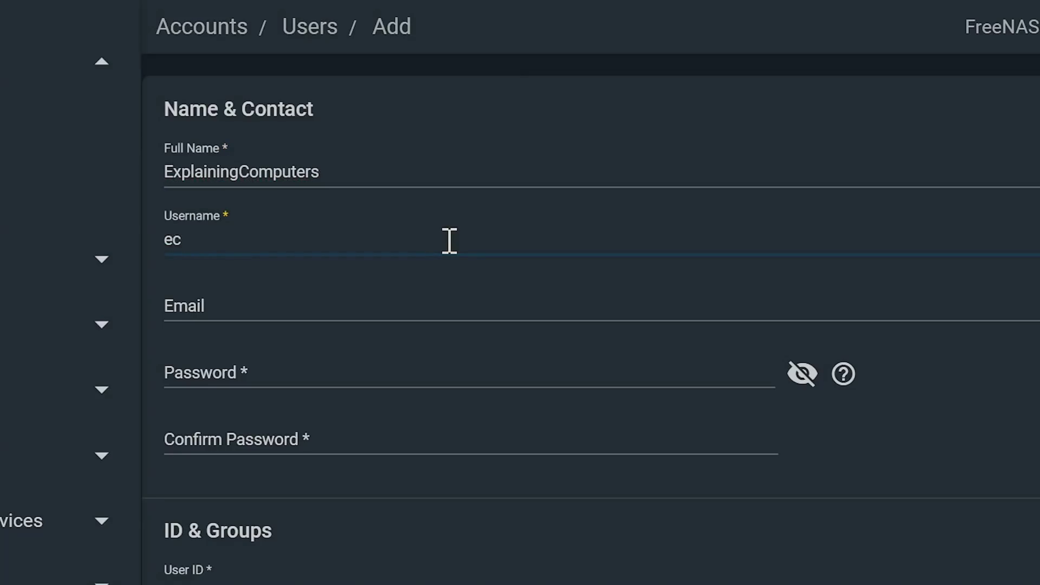
{"action": "key", "text": "Tab"}
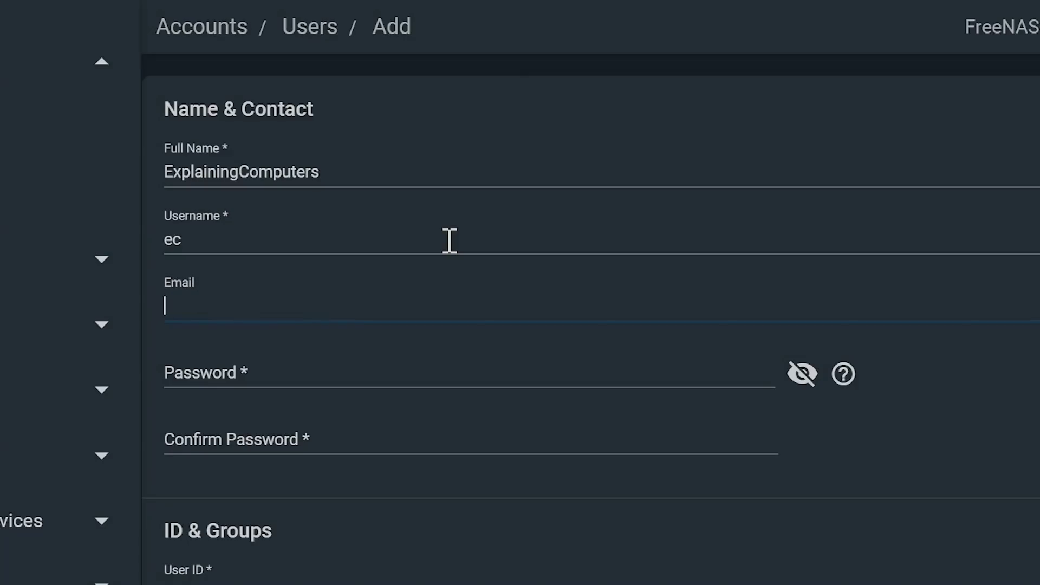
{"action": "left_click", "coordinate": [392, 371]}
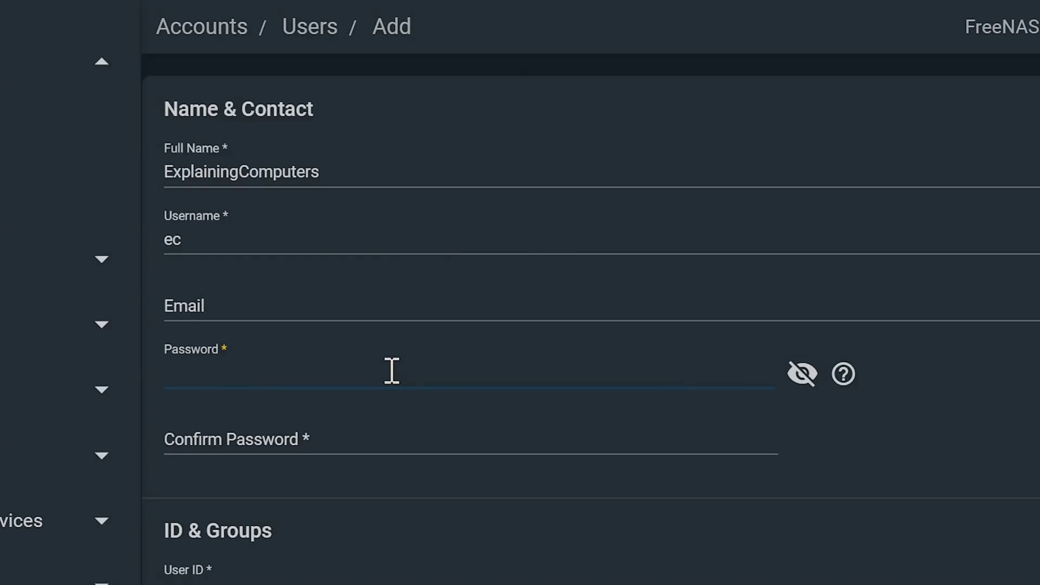
{"action": "type", "text": "•••••"}
{"action": "left_click", "coordinate": [368, 438]}
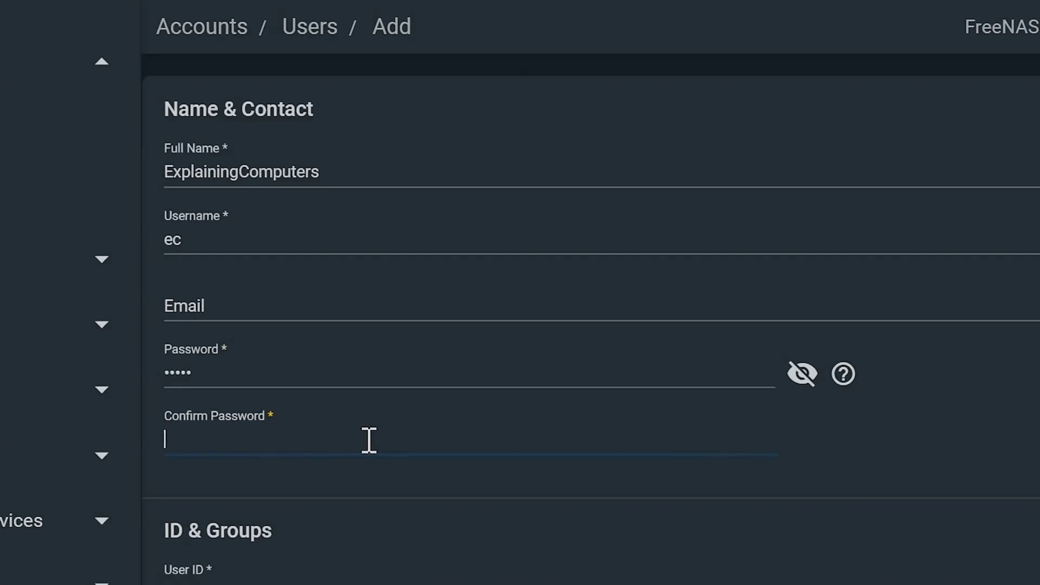
{"action": "type", "text": "•••••"}
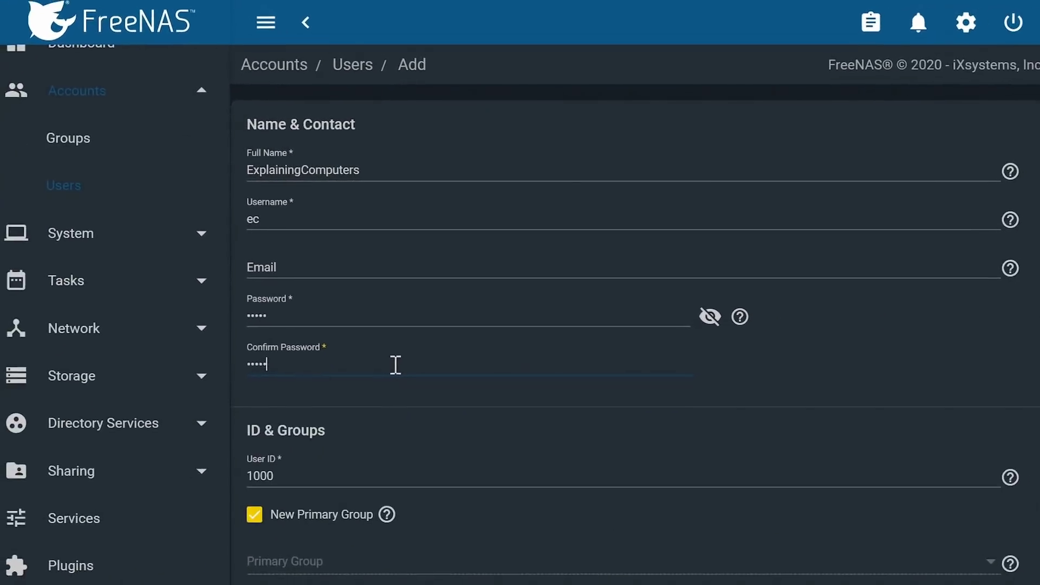
Step: Set the user's home directory to /mnt/EC_Pool
{"action": "scroll", "coordinate": [471, 434], "scroll_direction": "down", "scroll_amount": 5}
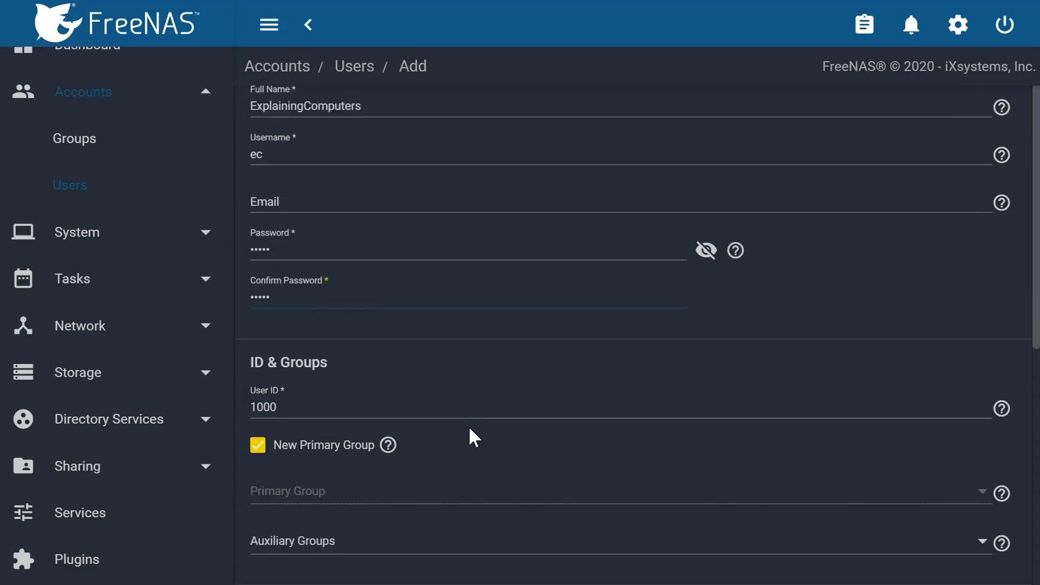
{"action": "scroll", "coordinate": [469, 425], "scroll_direction": "down", "scroll_amount": 2}
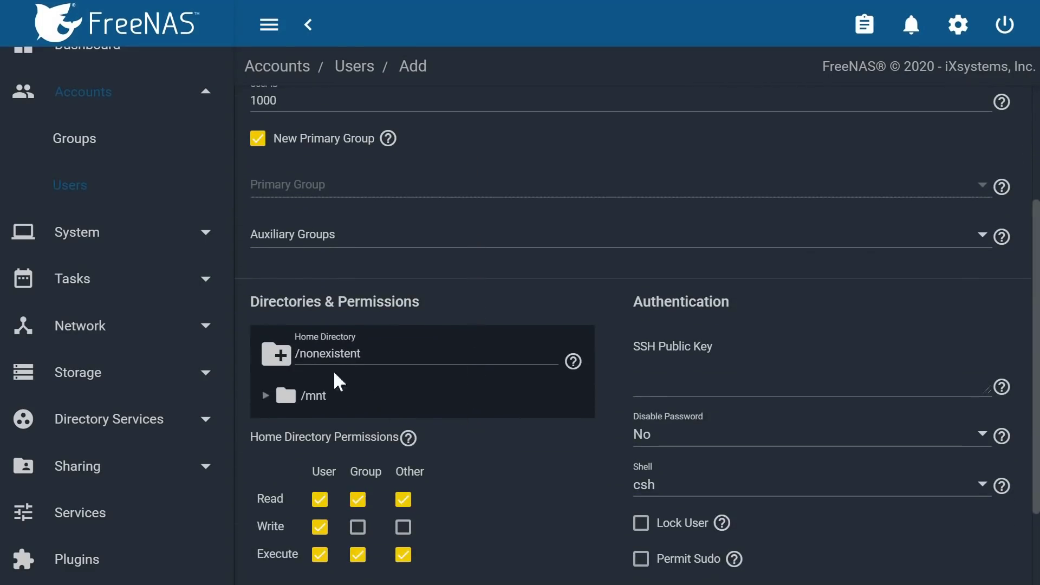
{"action": "left_click", "coordinate": [266, 397]}
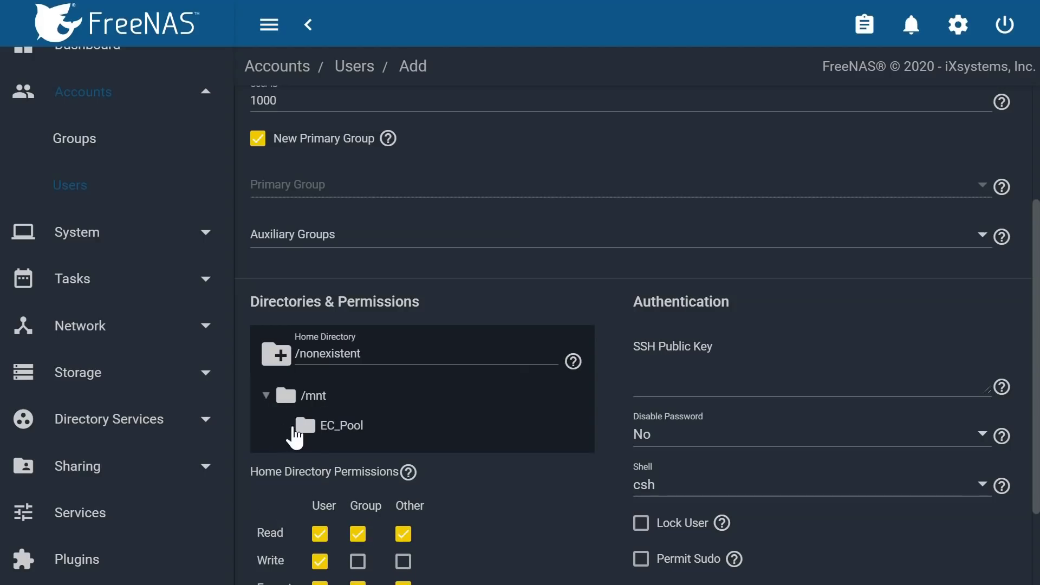
{"action": "left_click", "coordinate": [314, 431]}
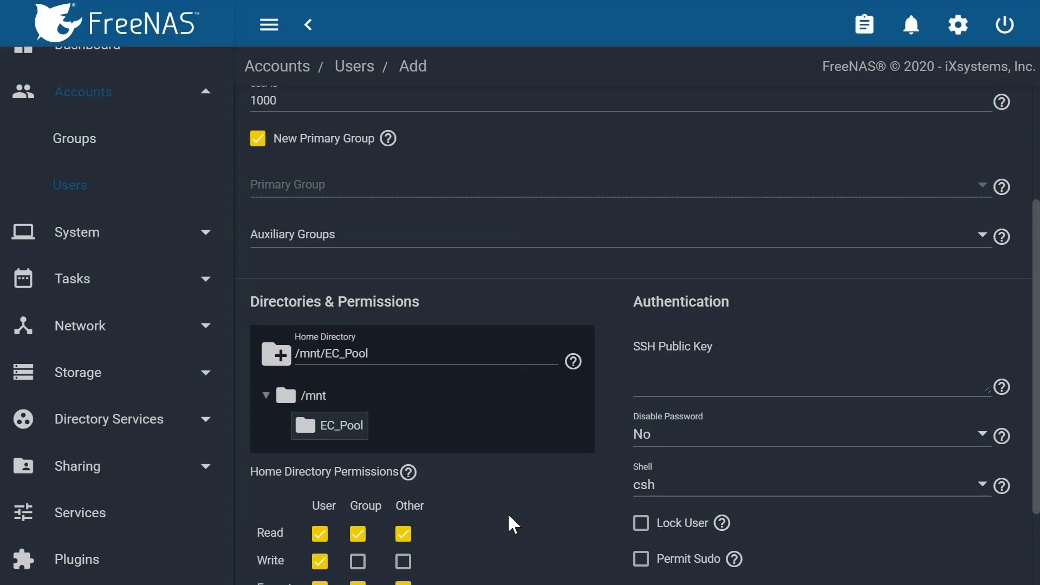
{"action": "scroll", "coordinate": [508, 512], "scroll_direction": "down", "scroll_amount": 3}
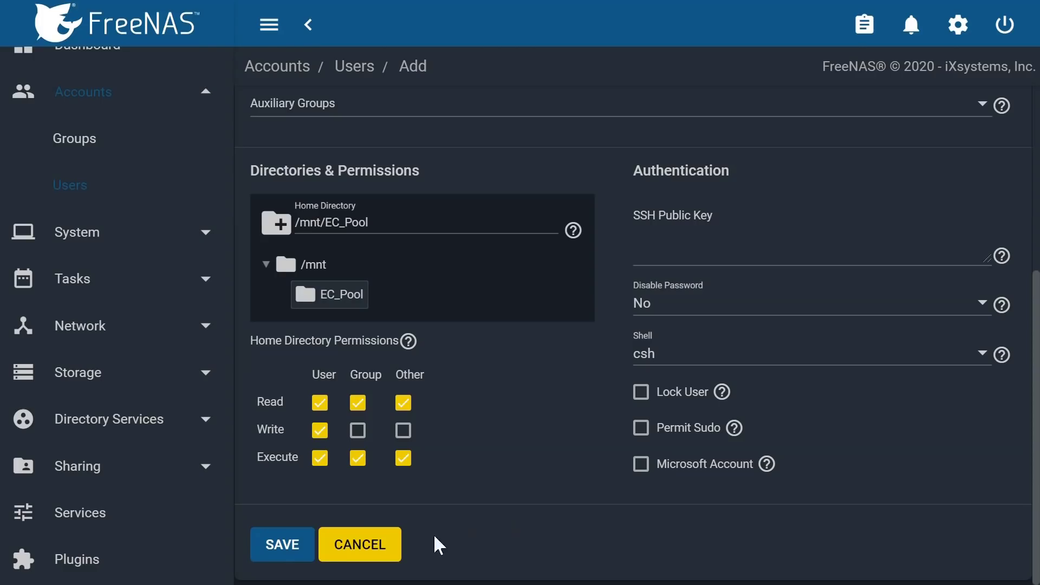
Step: Save user ec and start a new share under Sharing > Windows Shares (SMB)
{"action": "left_click", "coordinate": [287, 544]}
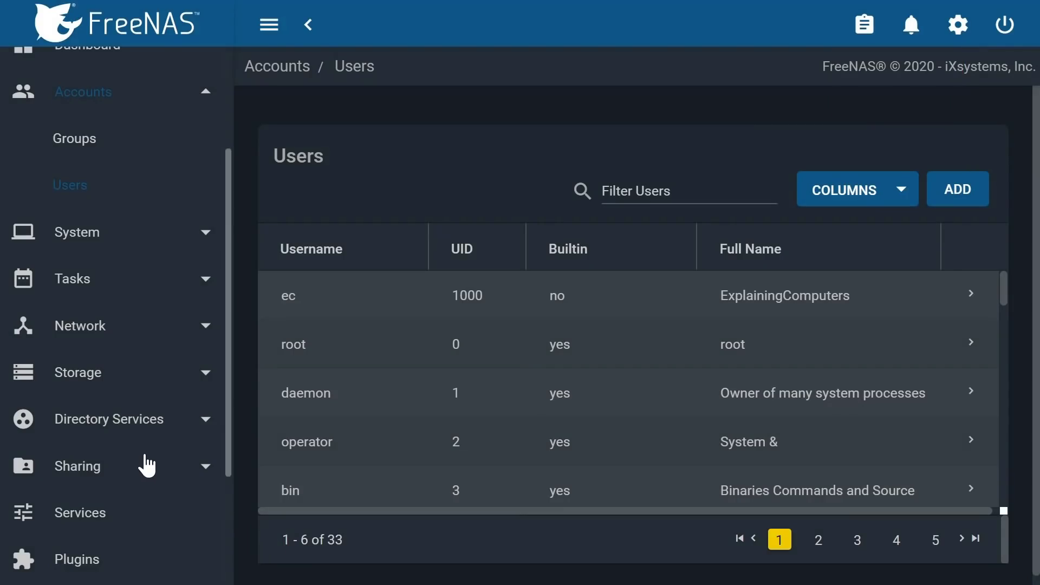
{"action": "scroll", "coordinate": [144, 464], "scroll_direction": "down", "scroll_amount": 4}
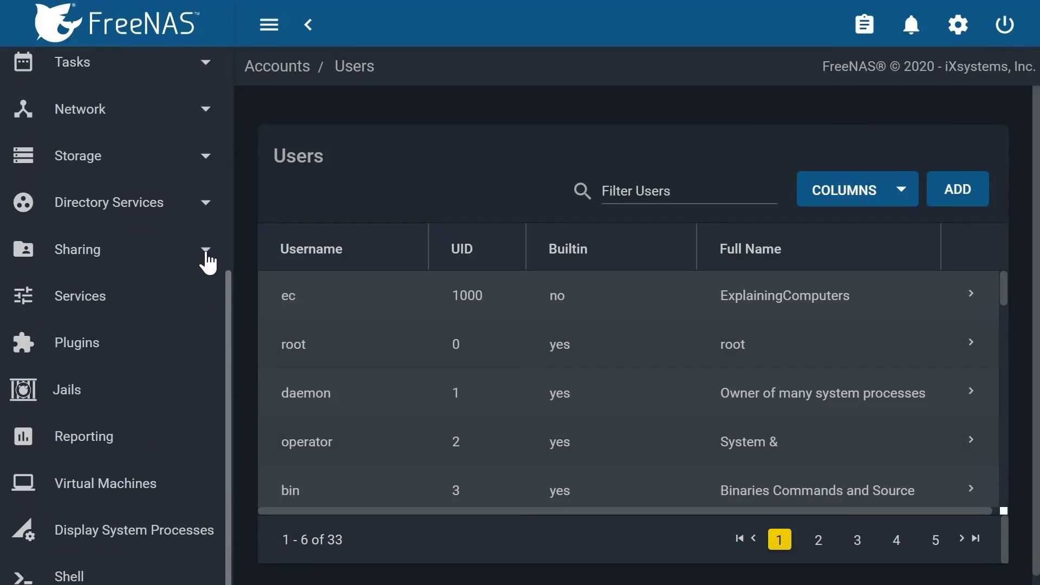
{"action": "left_click", "coordinate": [208, 261]}
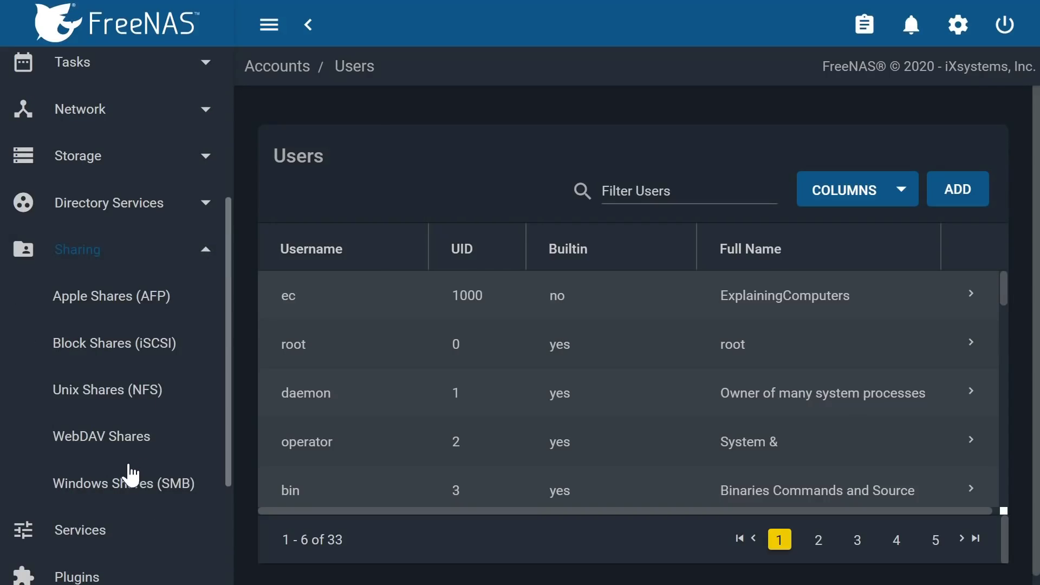
{"action": "left_click", "coordinate": [130, 484]}
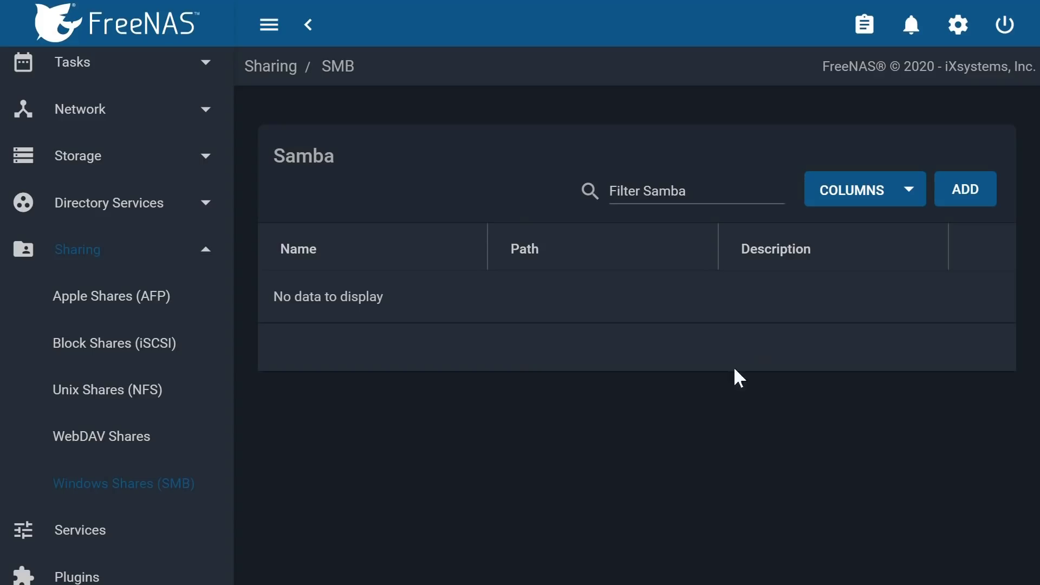
{"action": "left_click", "coordinate": [964, 189]}
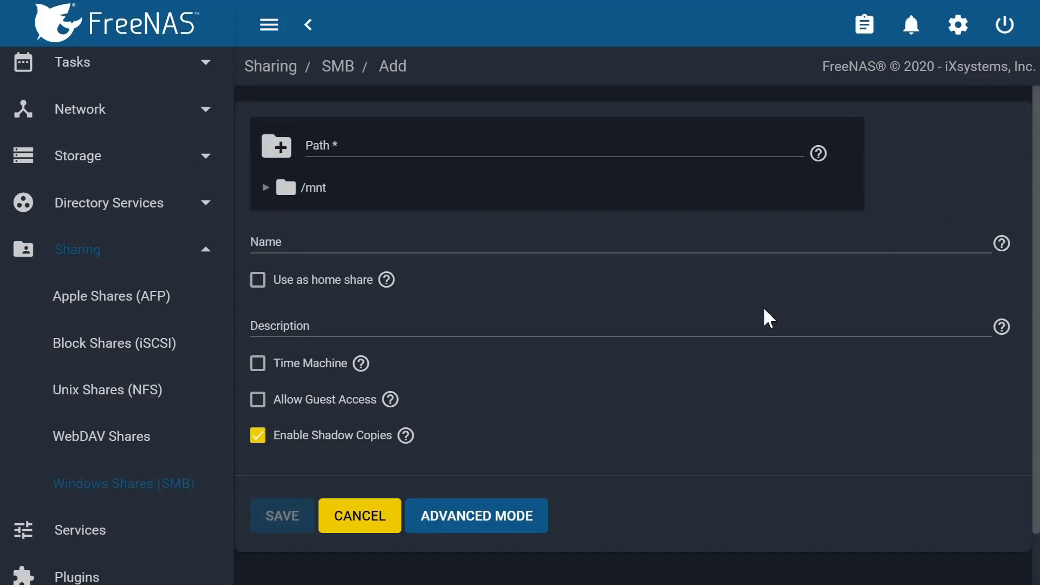
Step: Save the SMB share with path /mnt/EC_Pool/ec
{"action": "left_click", "coordinate": [265, 187]}
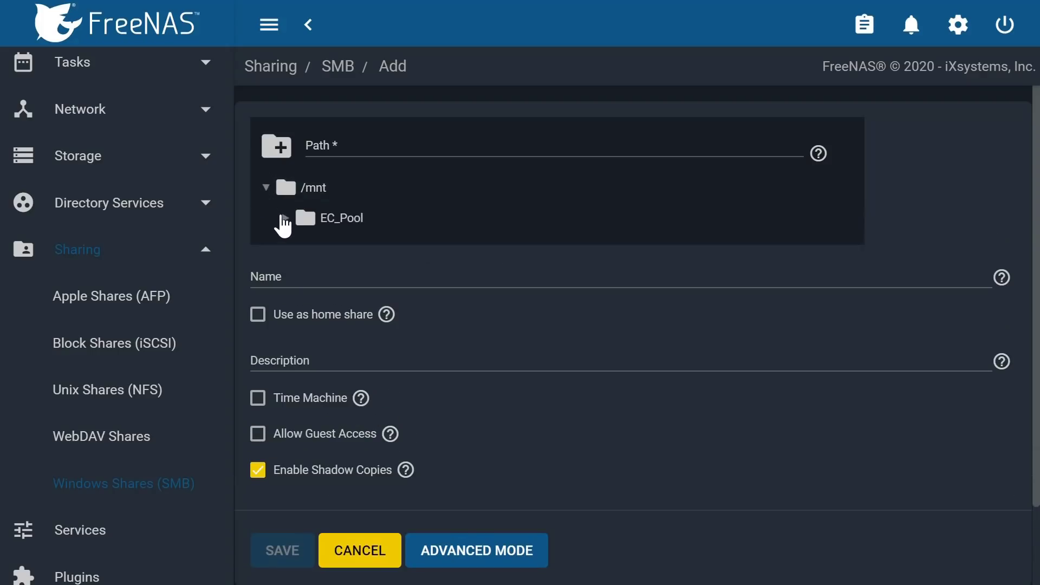
{"action": "left_click", "coordinate": [285, 218]}
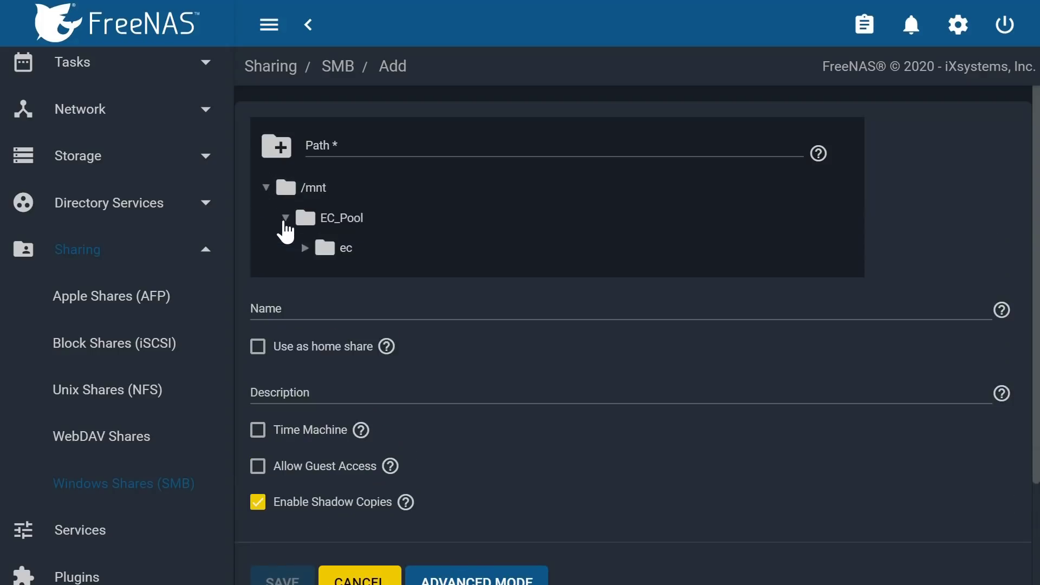
{"action": "left_click", "coordinate": [340, 250]}
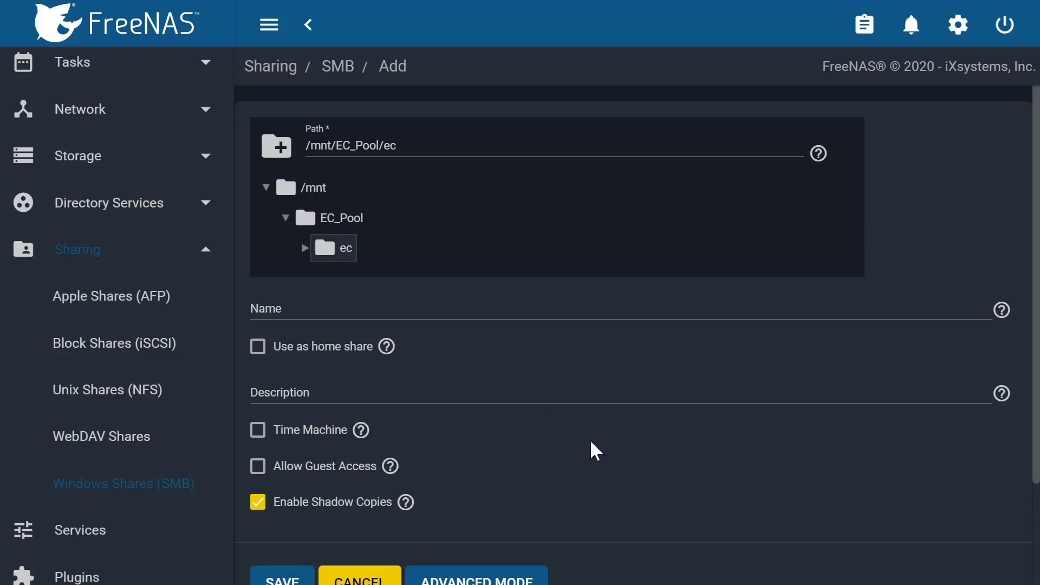
{"action": "scroll", "coordinate": [612, 466], "scroll_direction": "down", "scroll_amount": 2}
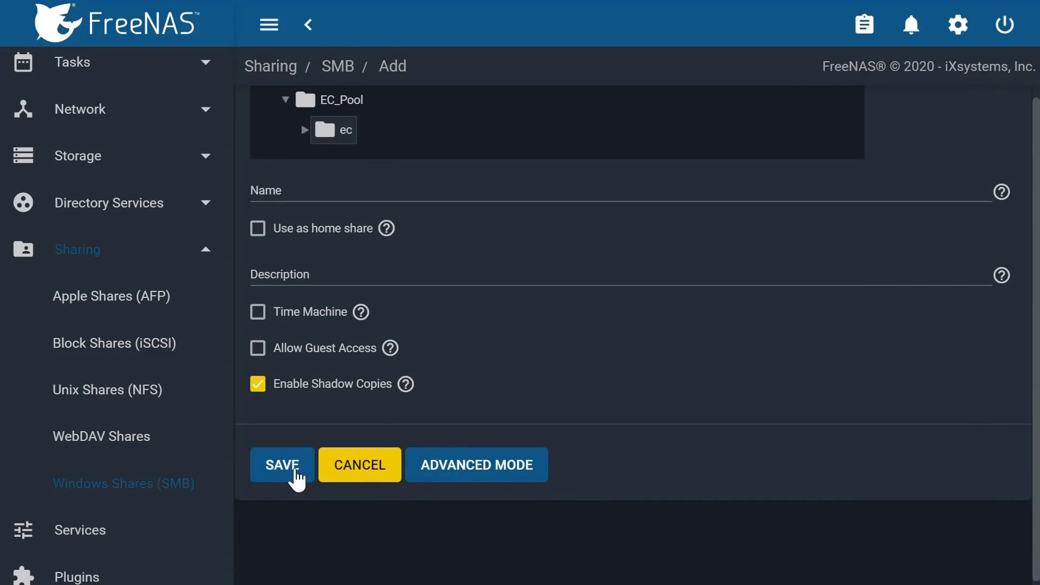
{"action": "left_click", "coordinate": [284, 469]}
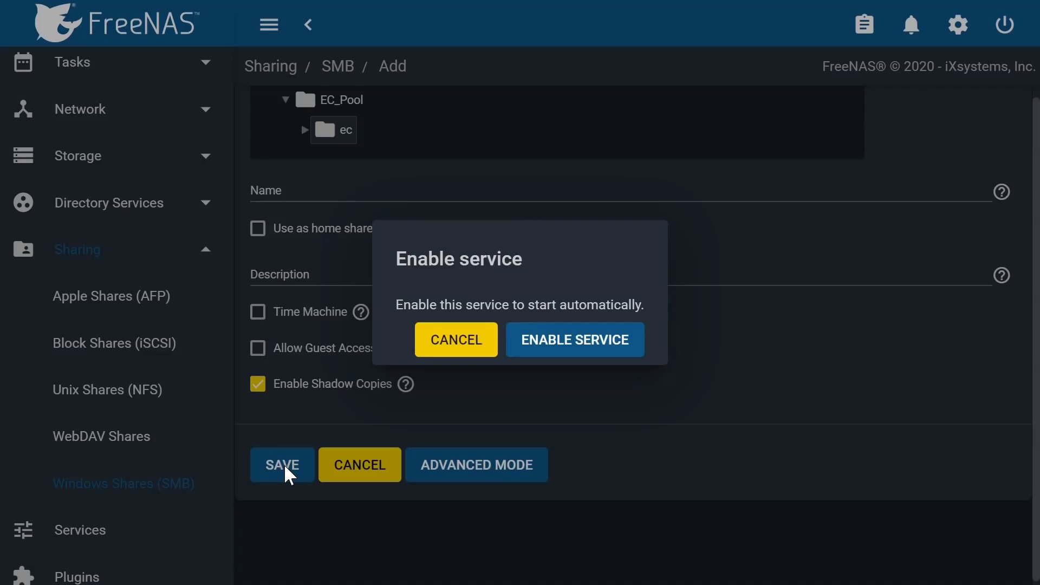
Step: Enable the SMB service and choose to configure the dataset's permissions now
{"action": "left_click", "coordinate": [573, 345]}
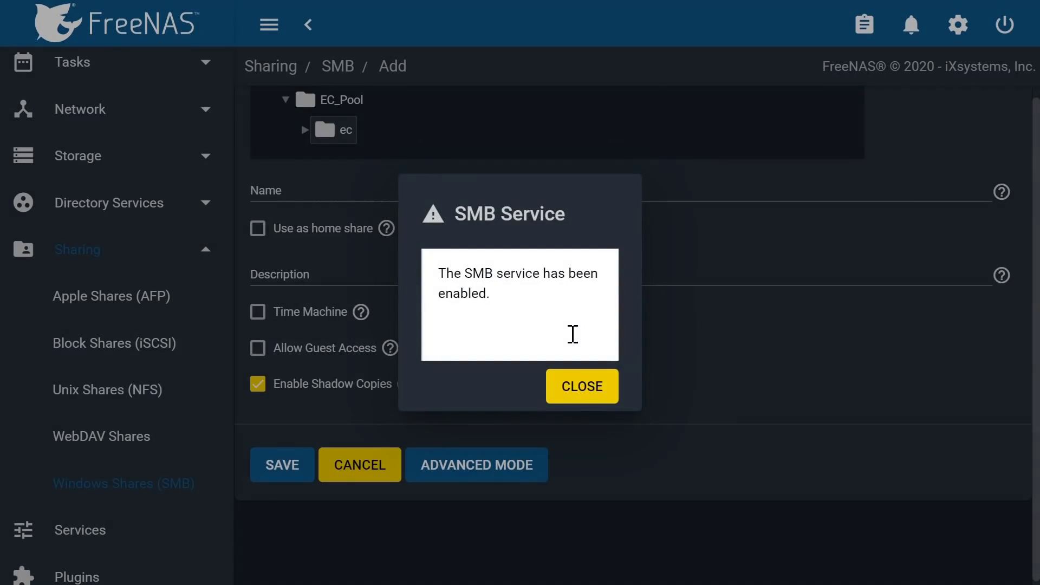
{"action": "left_click", "coordinate": [580, 388]}
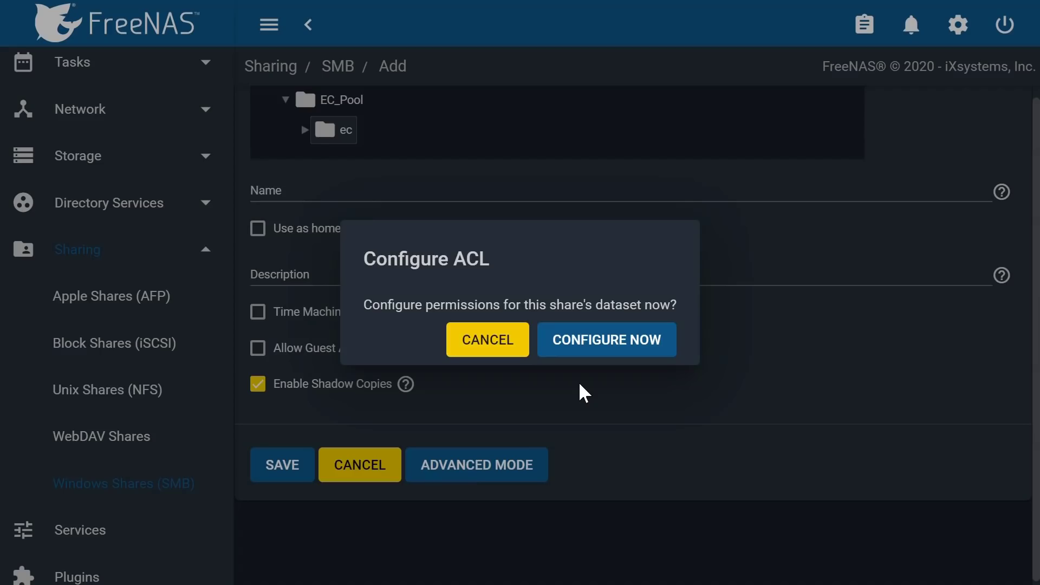
{"action": "left_click", "coordinate": [593, 347]}
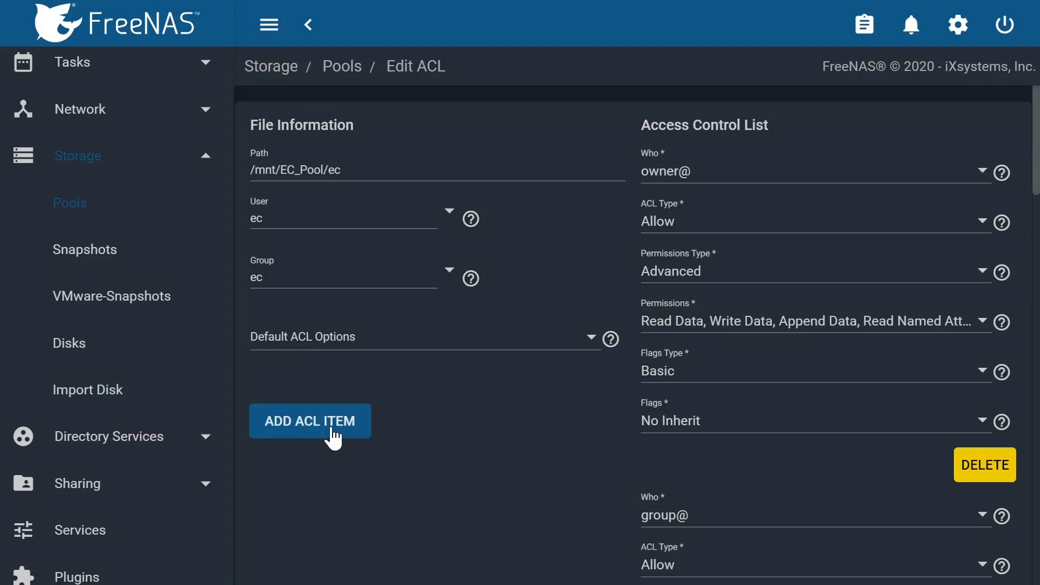
Step: Make the new ACL entry apply to user ec
{"action": "scroll", "coordinate": [521, 457], "scroll_direction": "down", "scroll_amount": 6}
{"action": "scroll", "coordinate": [522, 460], "scroll_direction": "down", "scroll_amount": 11}
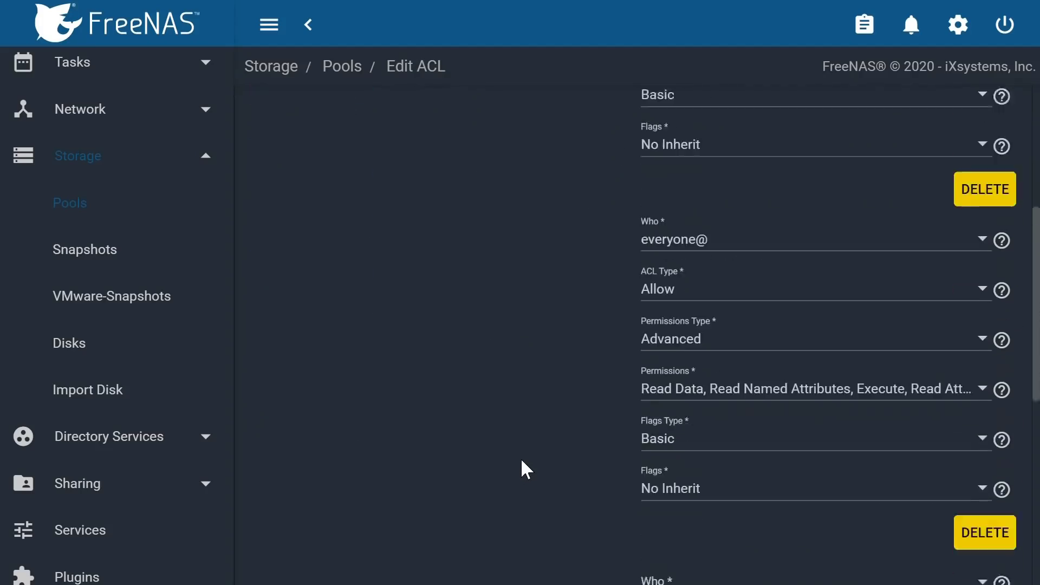
{"action": "scroll", "coordinate": [521, 457], "scroll_direction": "down", "scroll_amount": 1}
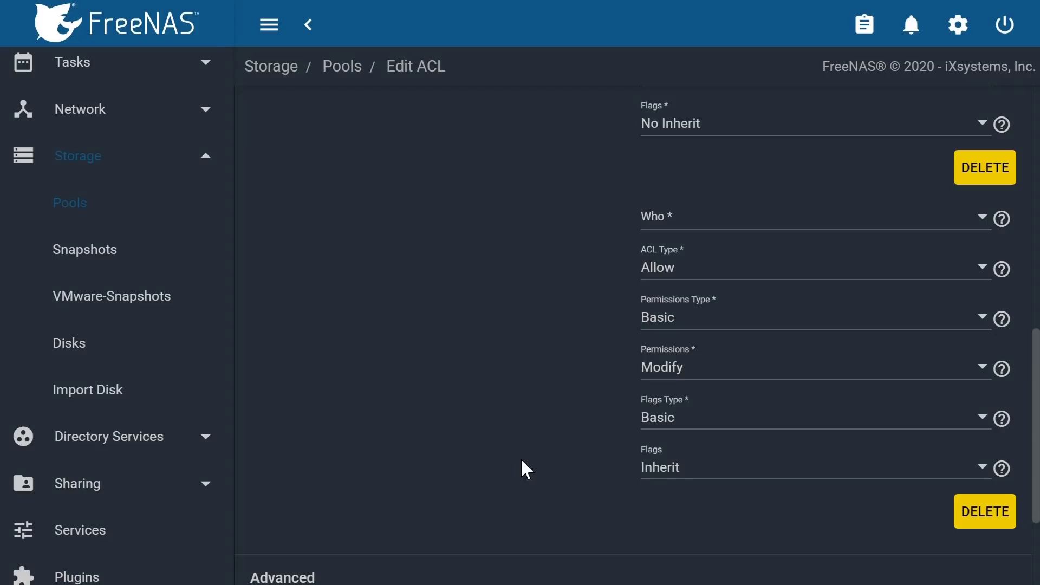
{"action": "left_click", "coordinate": [982, 222]}
{"action": "left_click", "coordinate": [863, 232]}
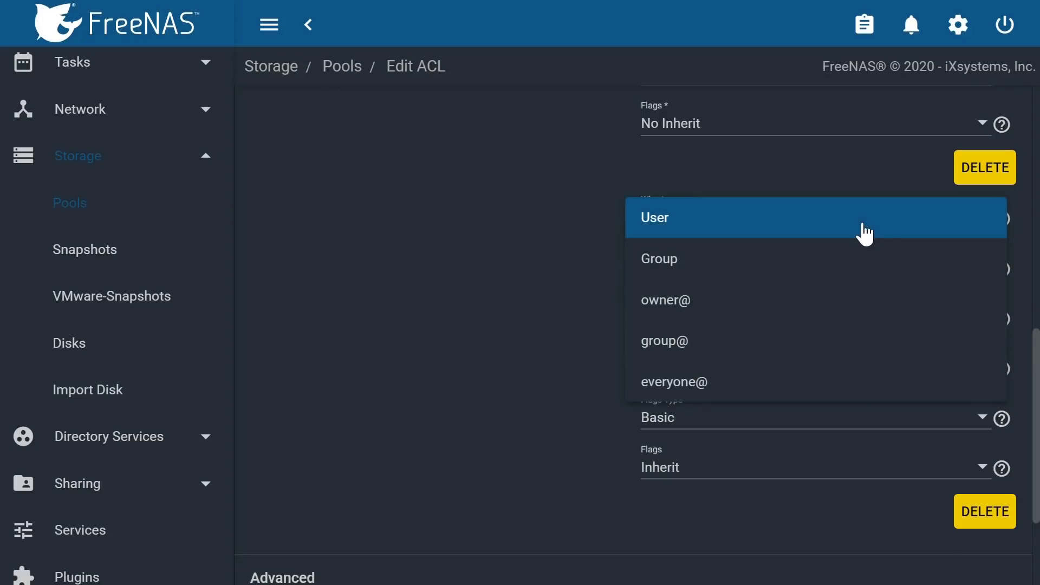
{"action": "left_click", "coordinate": [835, 264]}
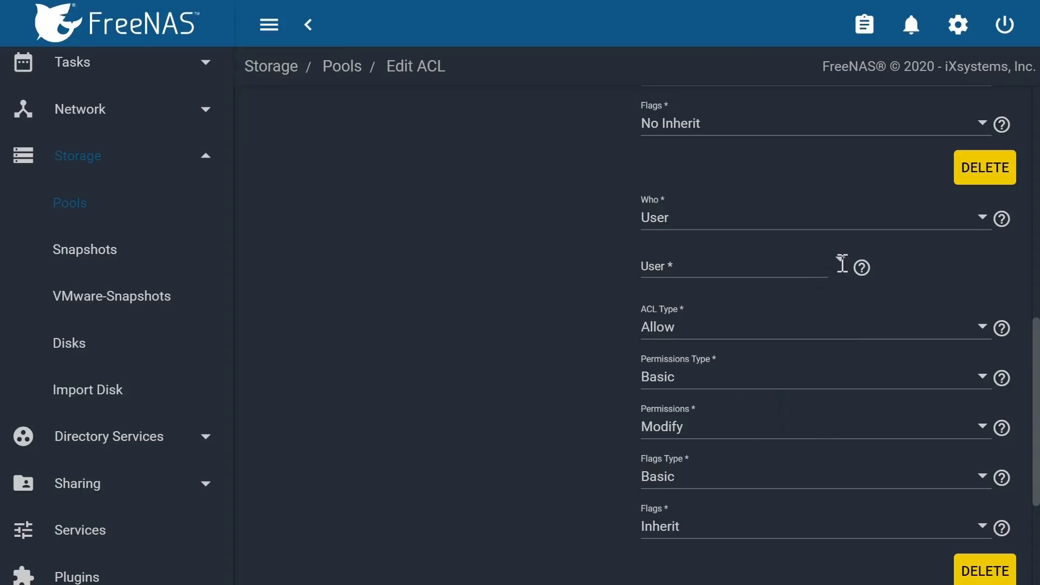
{"action": "left_click", "coordinate": [839, 260]}
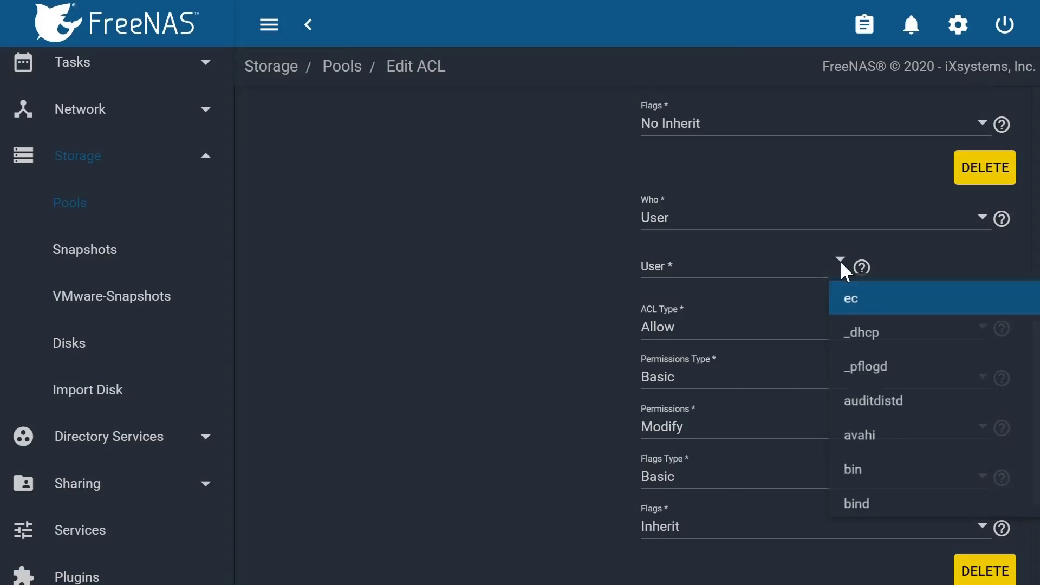
{"action": "left_click", "coordinate": [858, 304]}
Step: Apply the permissions recursively, confirm the warning, and save the ACL
{"action": "scroll", "coordinate": [450, 474], "scroll_direction": "down", "scroll_amount": 5}
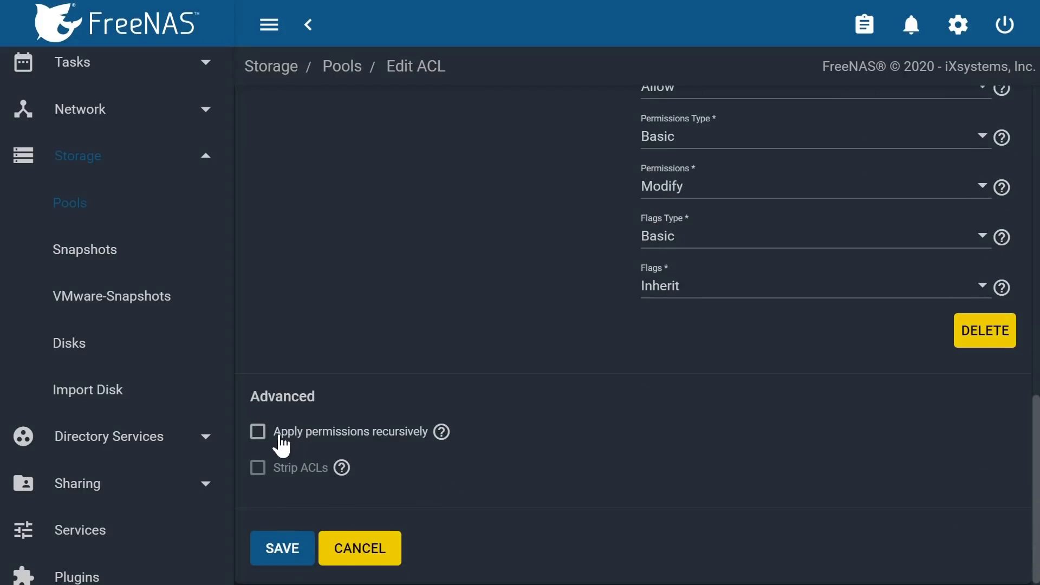
{"action": "left_click", "coordinate": [259, 431]}
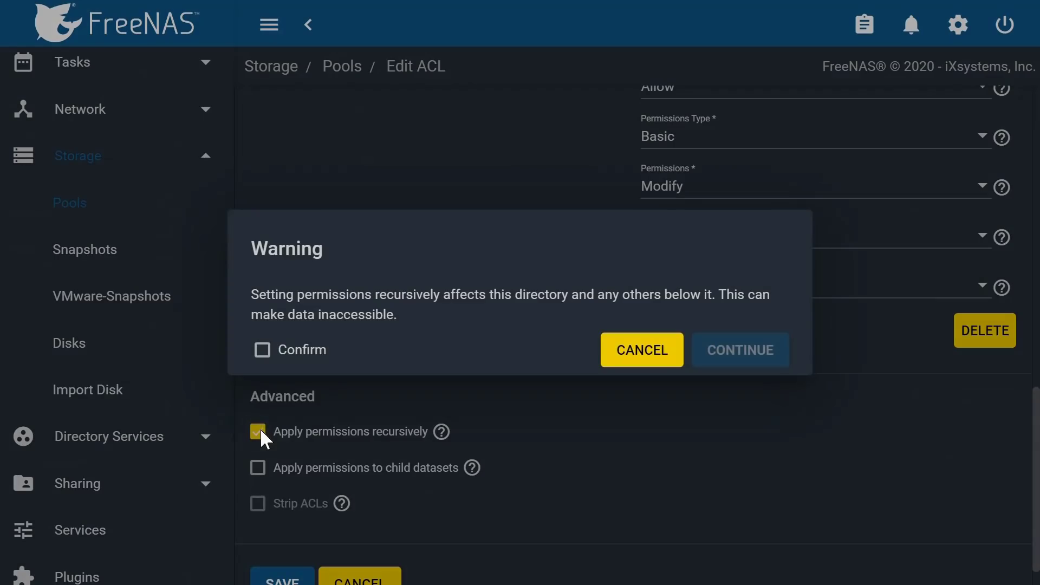
{"action": "left_click", "coordinate": [266, 352]}
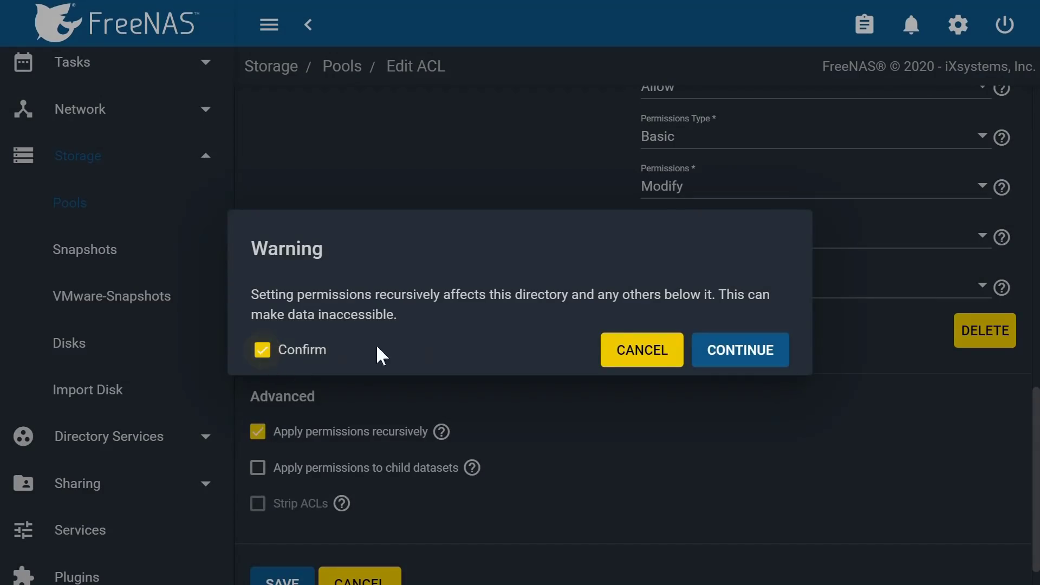
{"action": "left_click", "coordinate": [742, 346]}
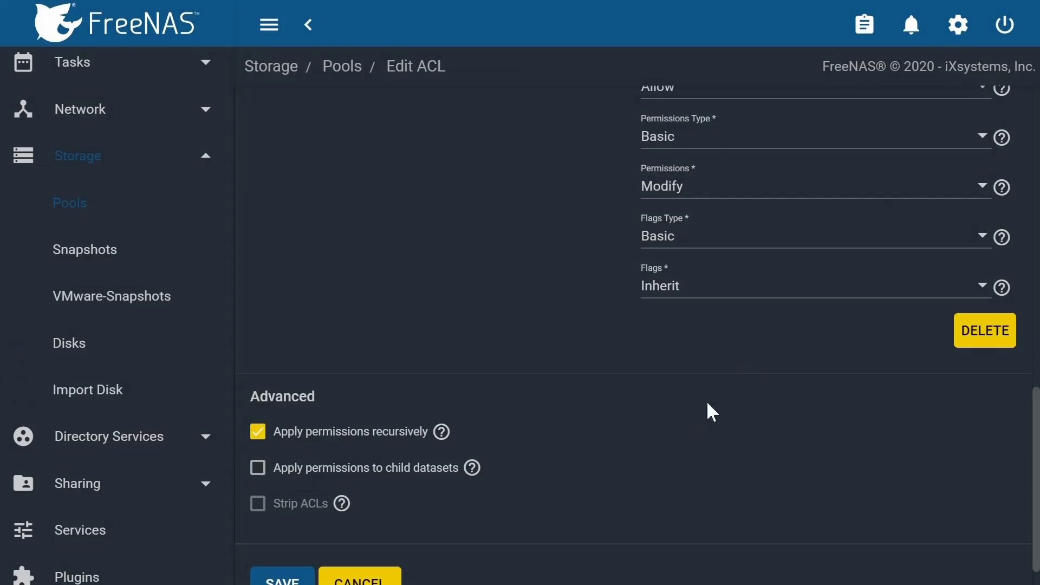
{"action": "scroll", "coordinate": [636, 477], "scroll_direction": "down", "scroll_amount": 1}
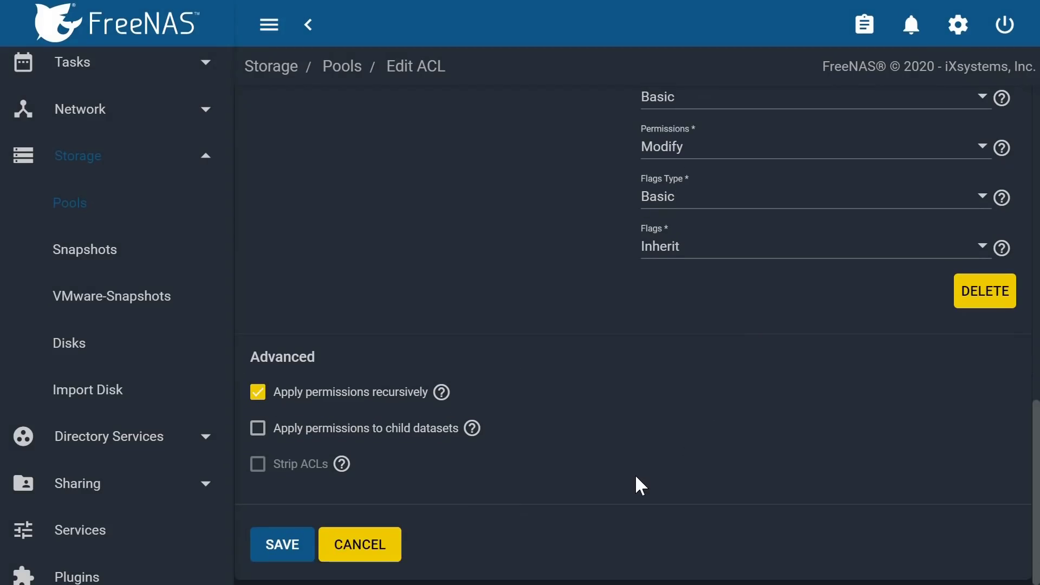
{"action": "left_click", "coordinate": [287, 552]}
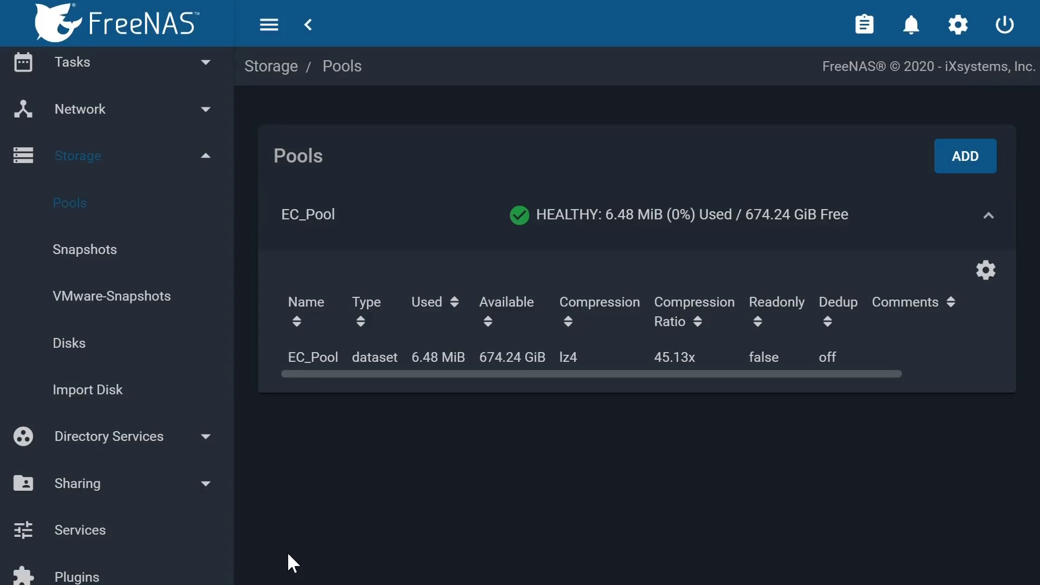
Step: In File Explorer's Network view, open the FREENAS server
{"action": "key", "text": "alt+Tab"}
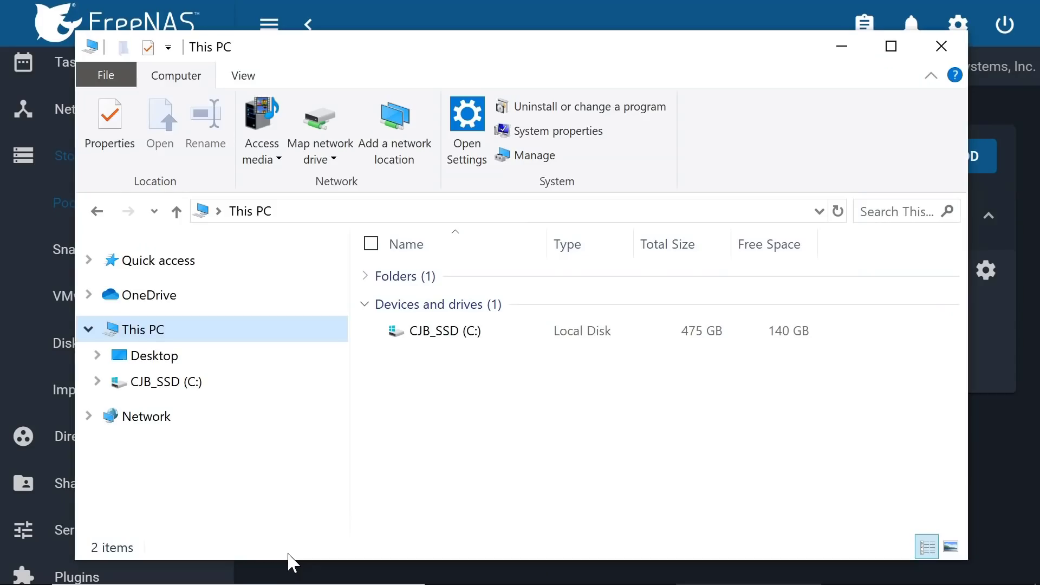
{"action": "left_click", "coordinate": [167, 424]}
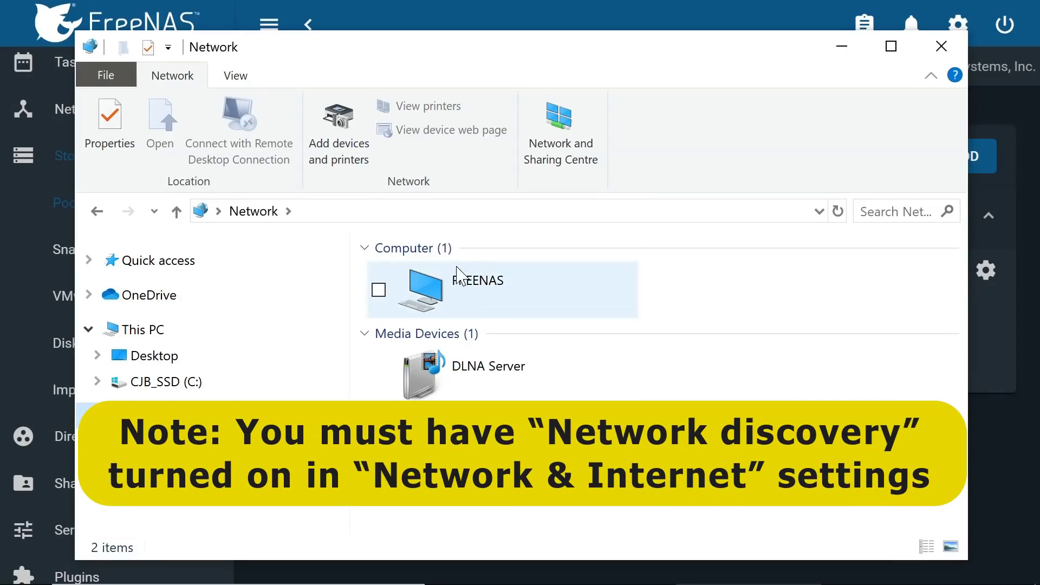
{"action": "left_click", "coordinate": [472, 289]}
{"action": "double_click", "coordinate": [471, 288]}
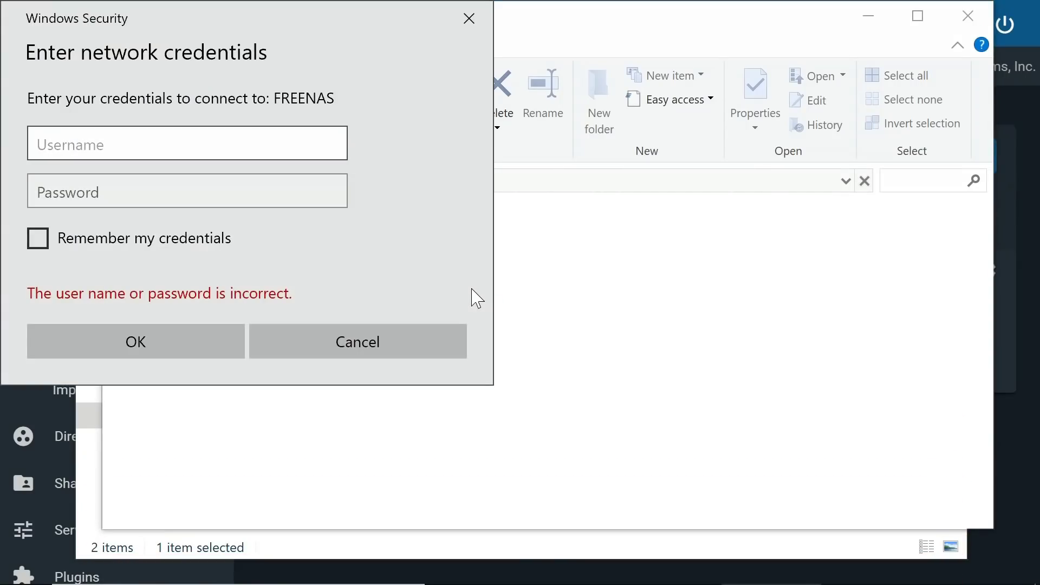
Step: Sign in to FREENAS with the ec account's username and password
{"action": "type", "text": "ec"}
{"action": "left_click_drag", "start_coordinate": [315, 17], "coordinate": [529, 93]}
{"action": "left_click", "coordinate": [395, 270]}
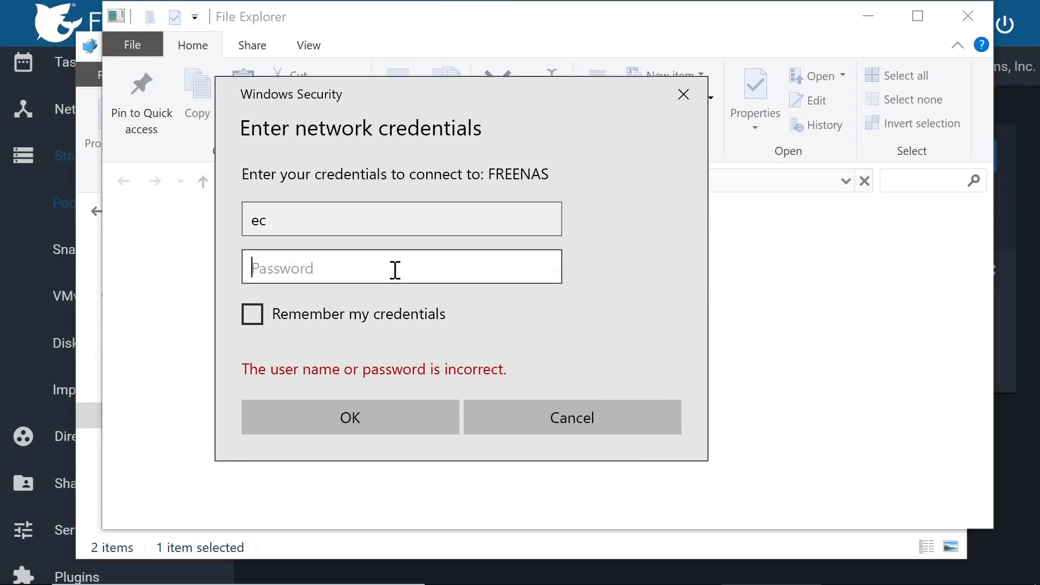
{"action": "type", "text": "p"}
{"action": "left_click", "coordinate": [358, 423]}
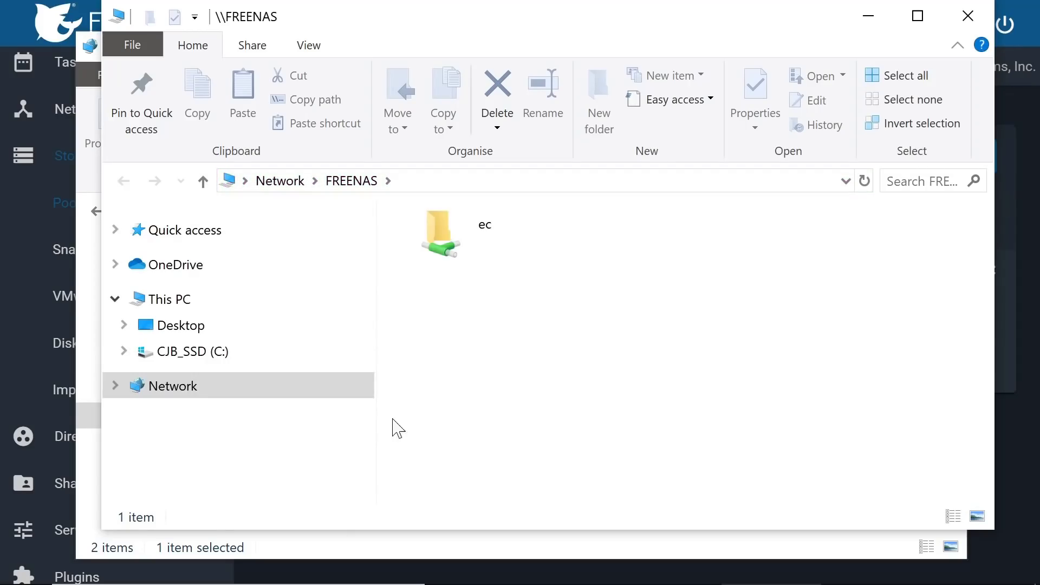
Step: Map the ec share as network drive Z:
{"action": "left_click", "coordinate": [448, 247]}
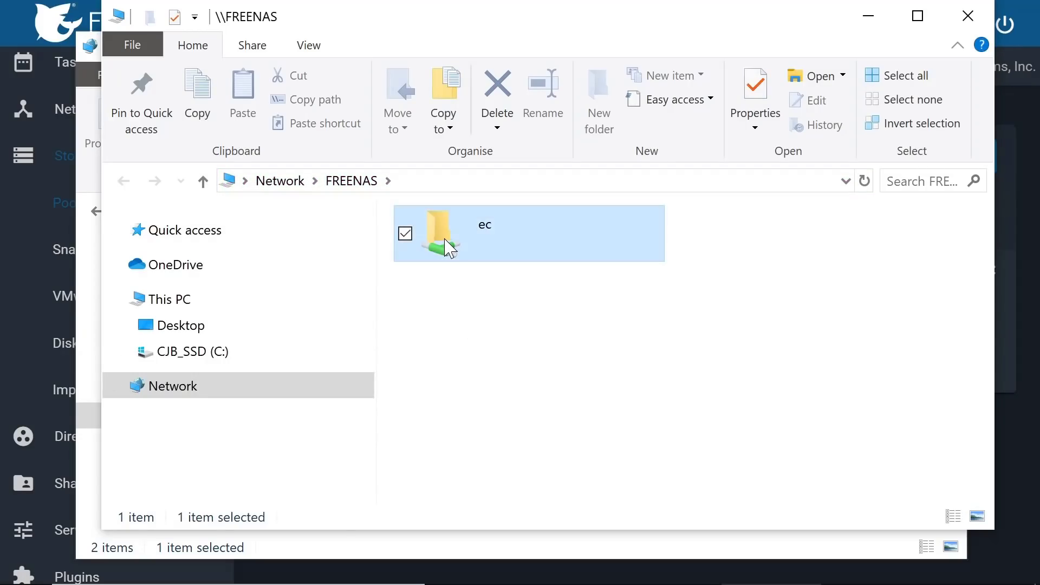
{"action": "right_click", "coordinate": [447, 247]}
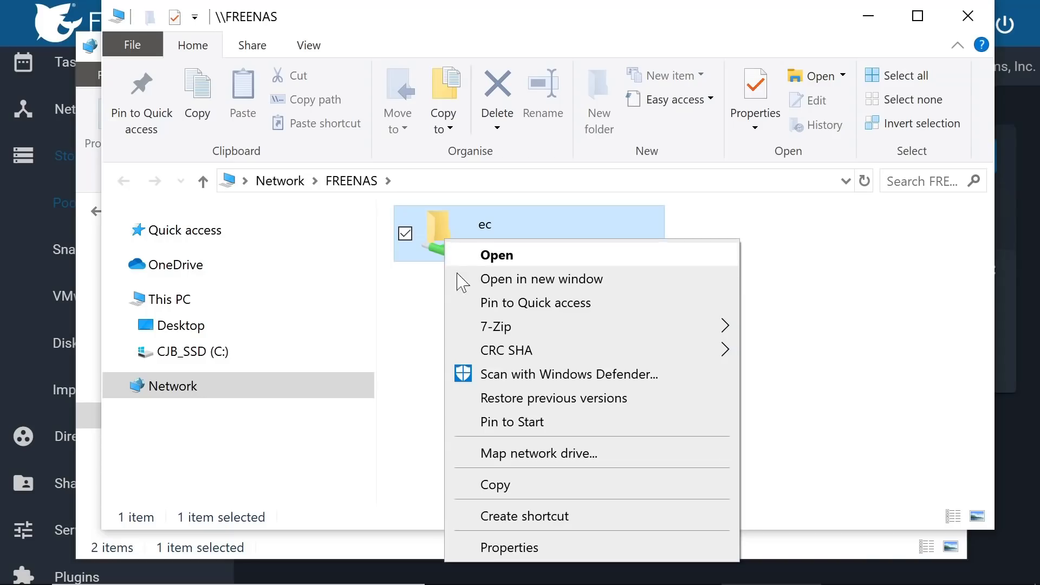
{"action": "left_click", "coordinate": [552, 454]}
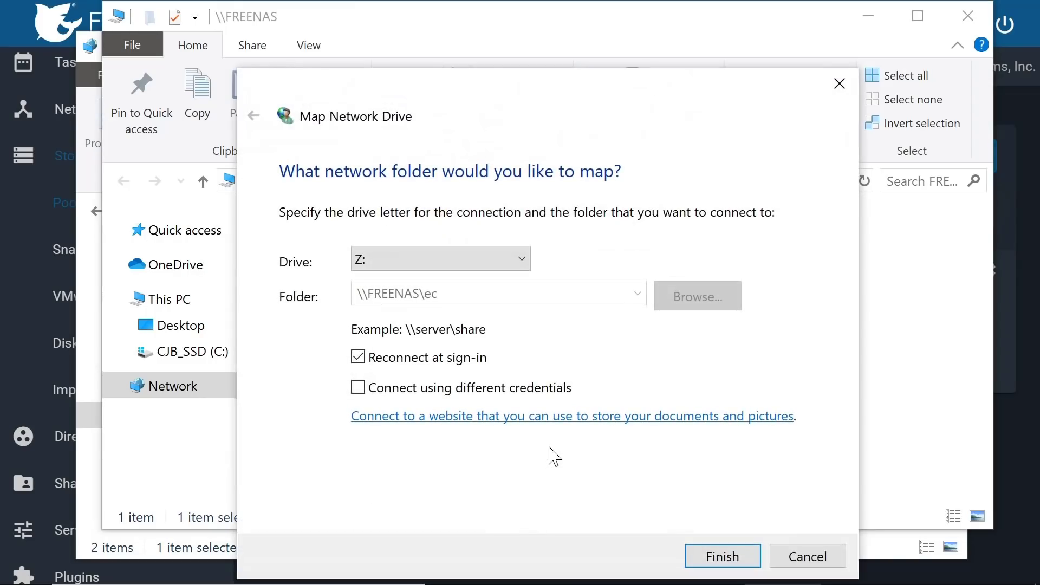
{"action": "left_click", "coordinate": [720, 556]}
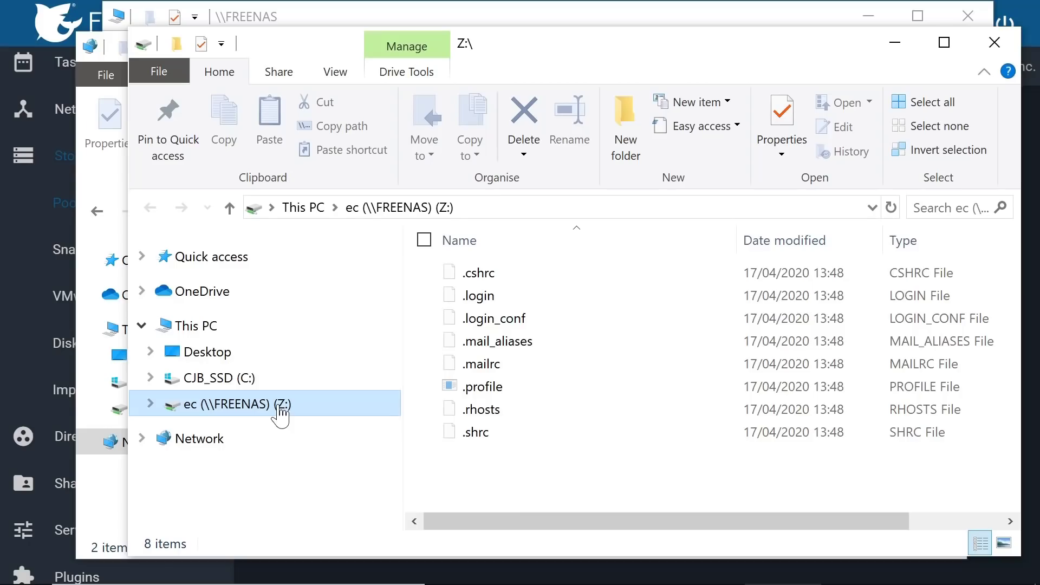
Step: Create a new text document named Hello.txt on drive Z:
{"action": "right_click", "coordinate": [531, 481]}
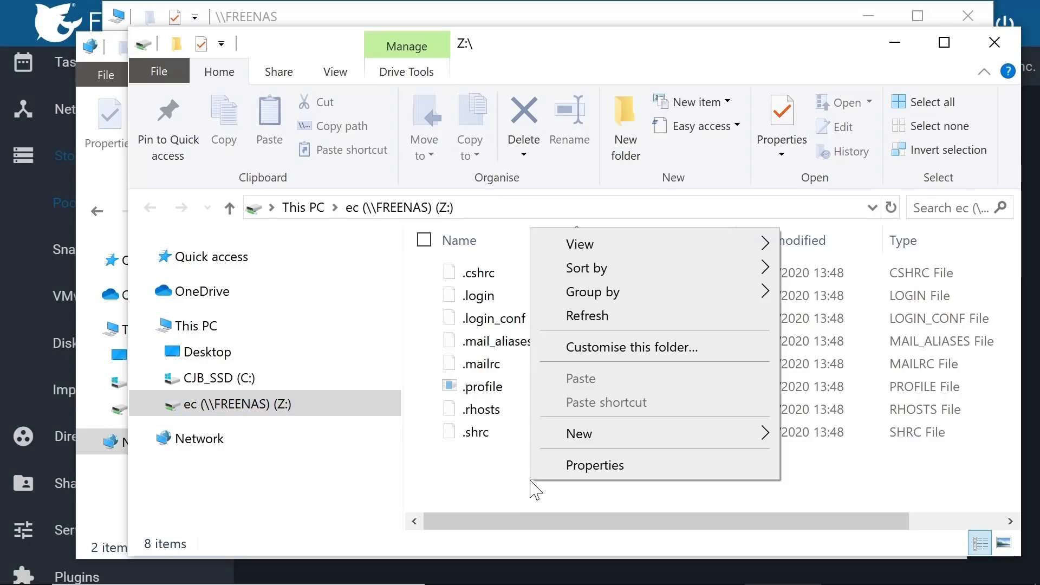
{"action": "mouse_move", "coordinate": [609, 437]}
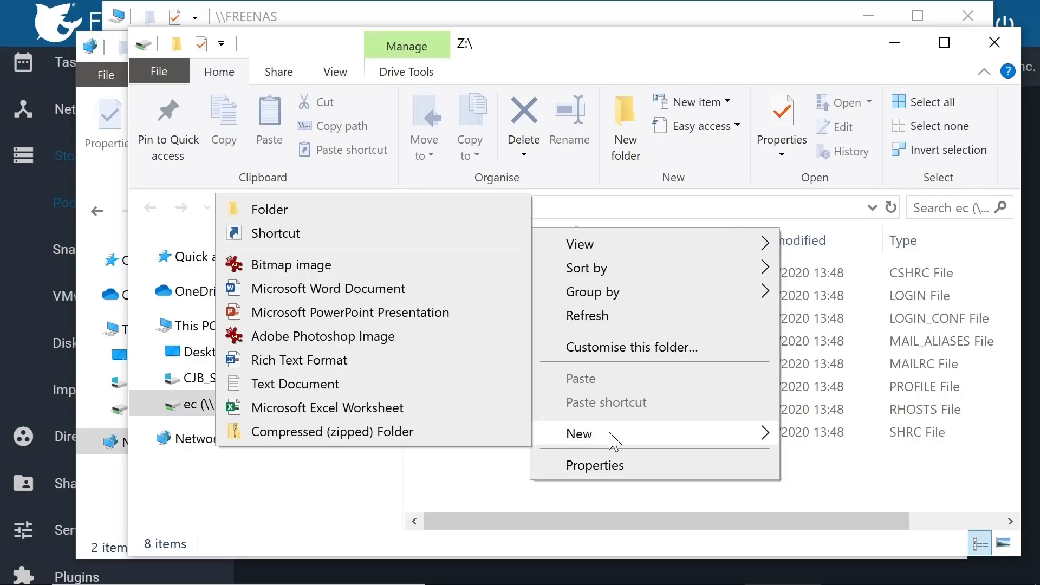
{"action": "left_click", "coordinate": [356, 385]}
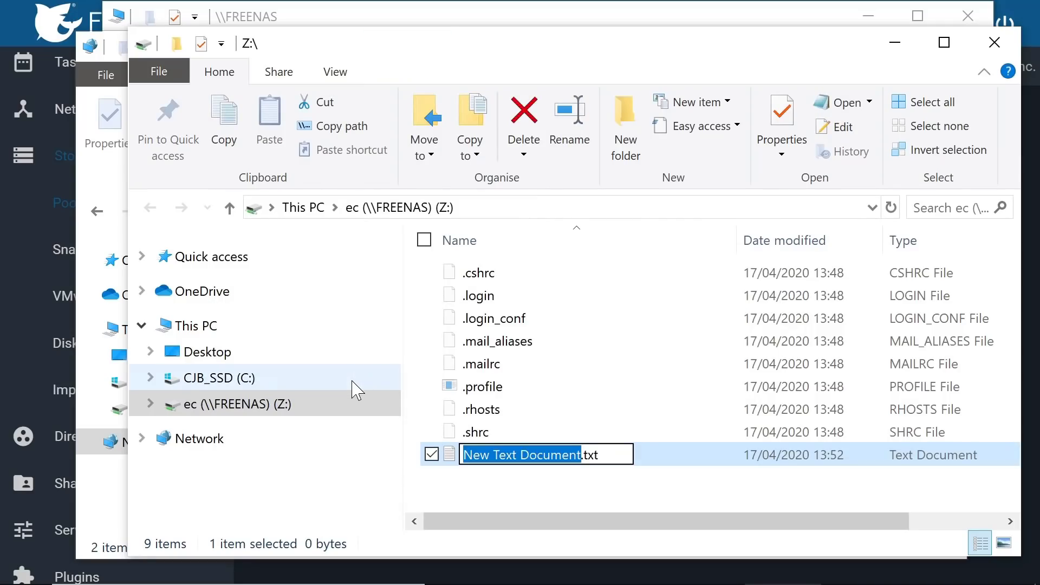
{"action": "type", "text": "Hello"}
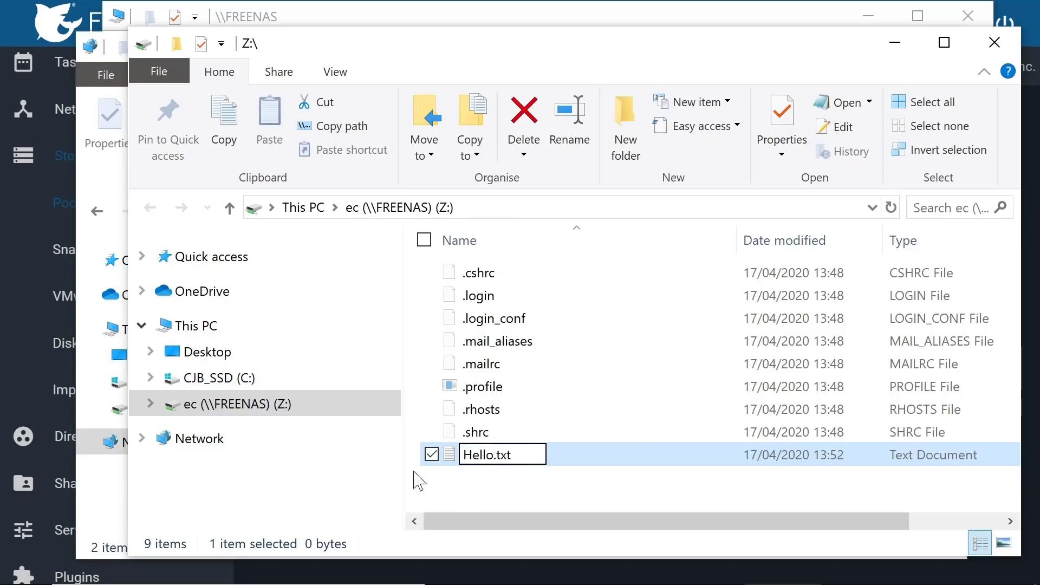
{"action": "left_click", "coordinate": [540, 517]}
{"action": "left_click", "coordinate": [510, 461]}
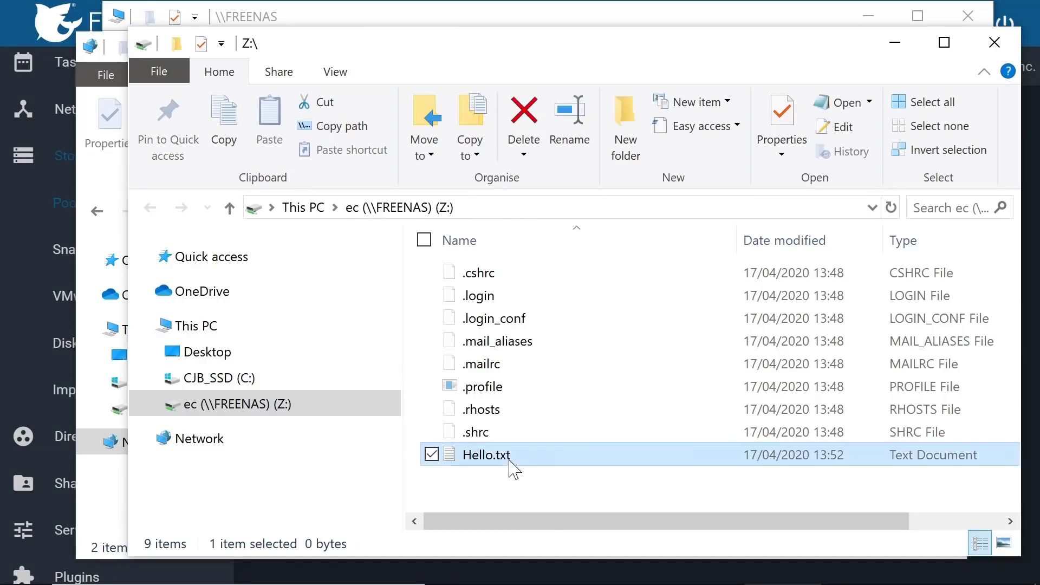
Step: Write 'Hello again!' in Hello.txt and save it over the existing file
{"action": "double_click", "coordinate": [509, 461]}
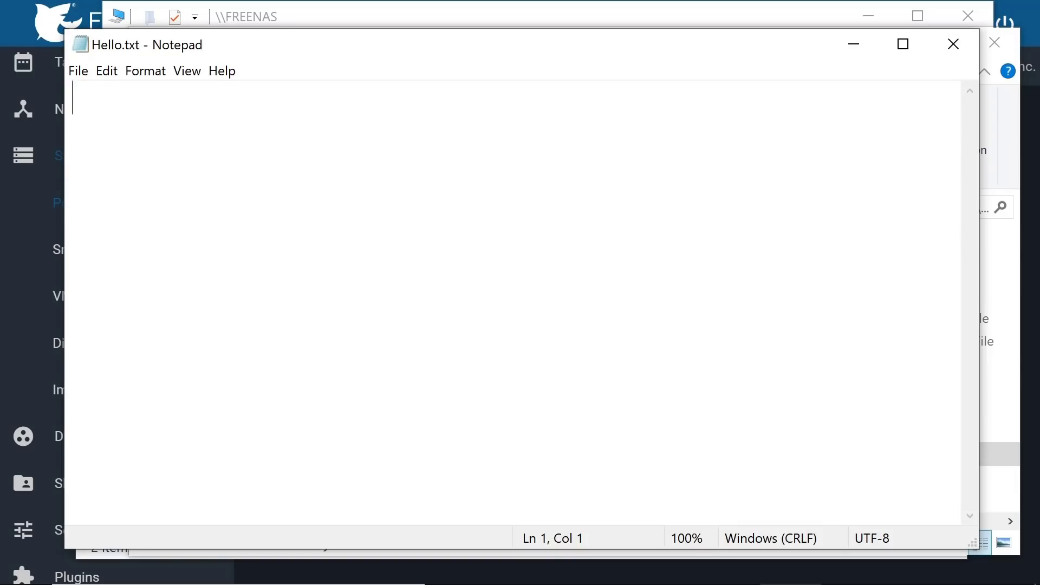
{"action": "type", "text": "Hello again"}
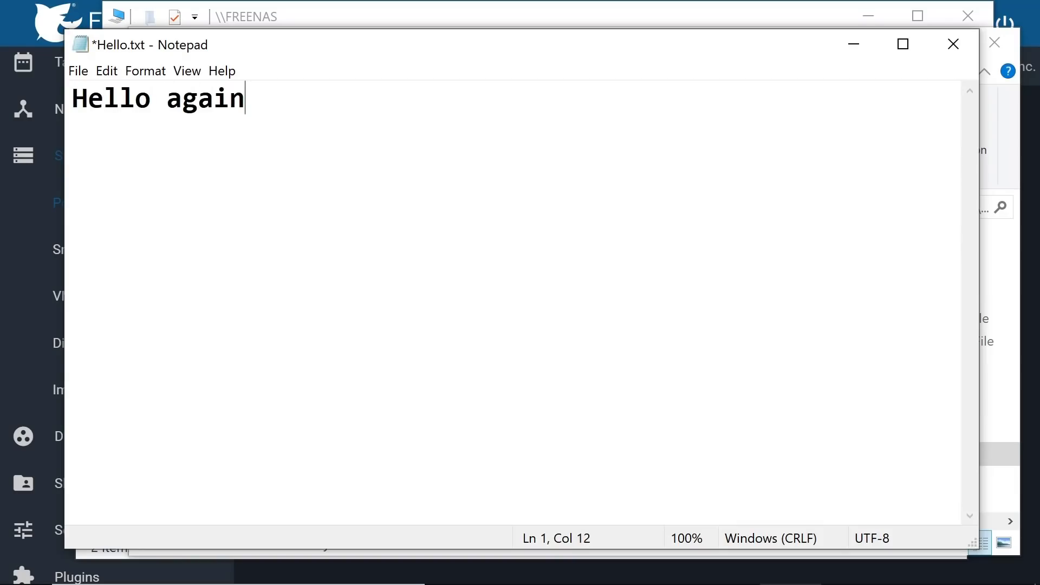
{"action": "type", "text": "!"}
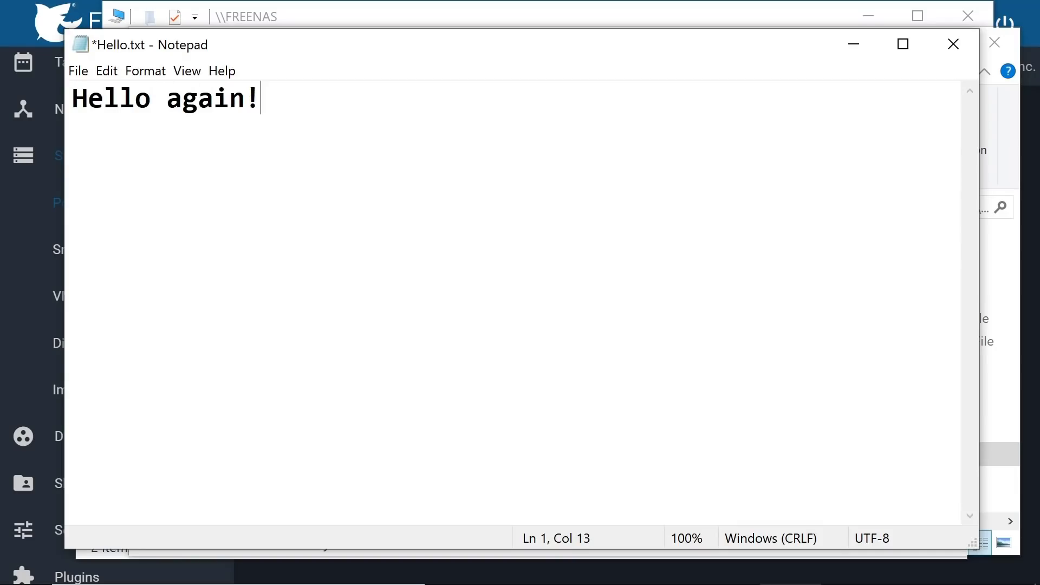
{"action": "left_click", "coordinate": [84, 78]}
{"action": "left_click", "coordinate": [125, 173]}
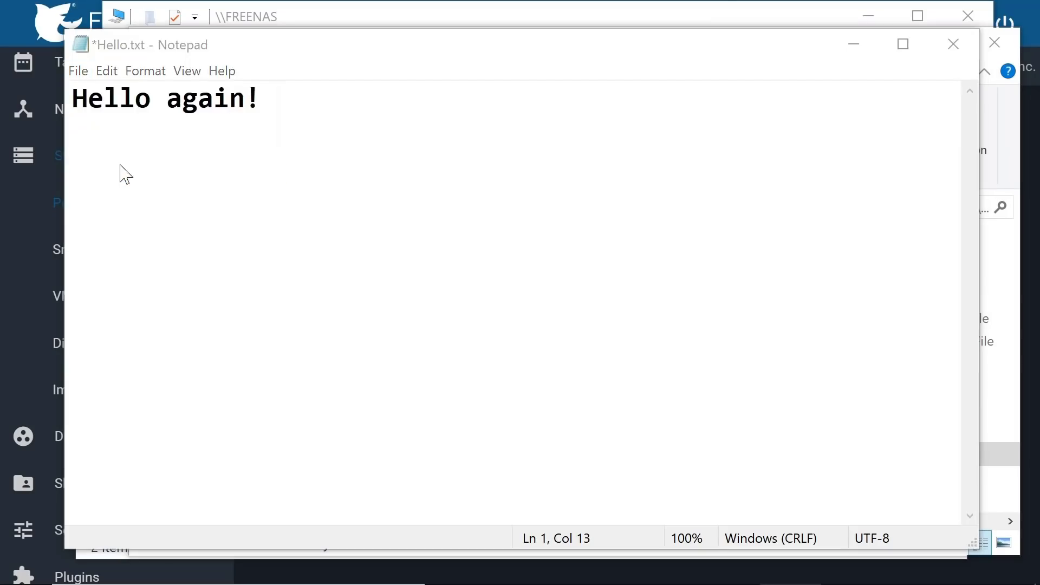
{"action": "left_click", "coordinate": [540, 461]}
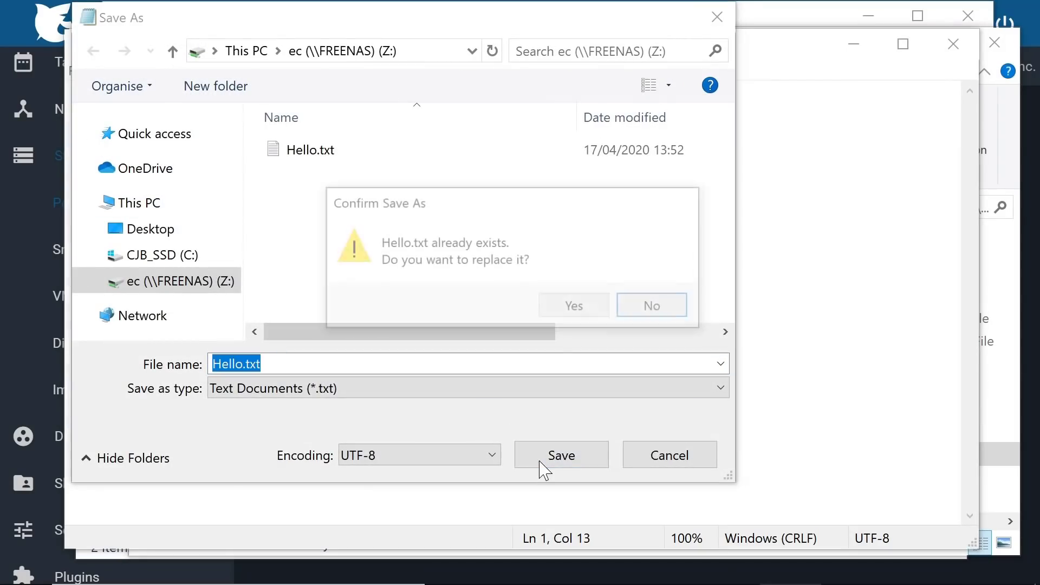
{"action": "left_click", "coordinate": [575, 303]}
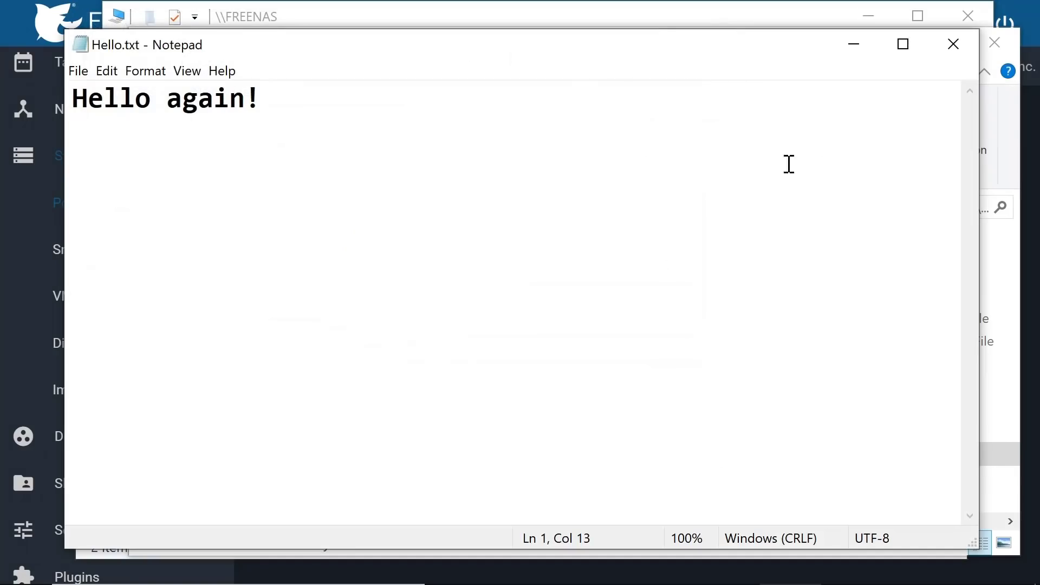
Step: Close Notepad and view This PC, showing the ec (\\FREENAS) (Z:) drive with 674 GB free
{"action": "left_click", "coordinate": [953, 44]}
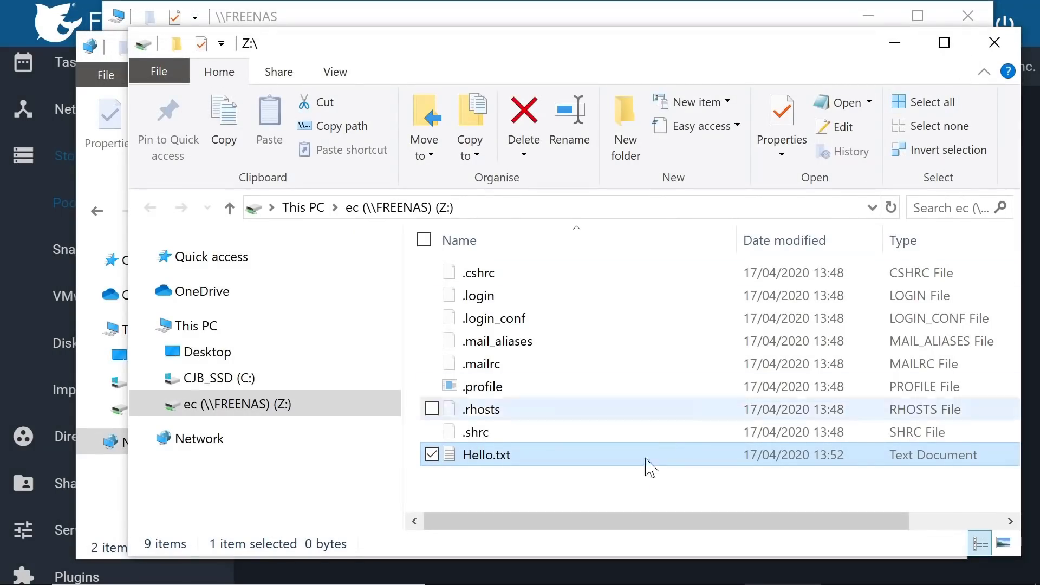
{"action": "left_click", "coordinate": [210, 326]}
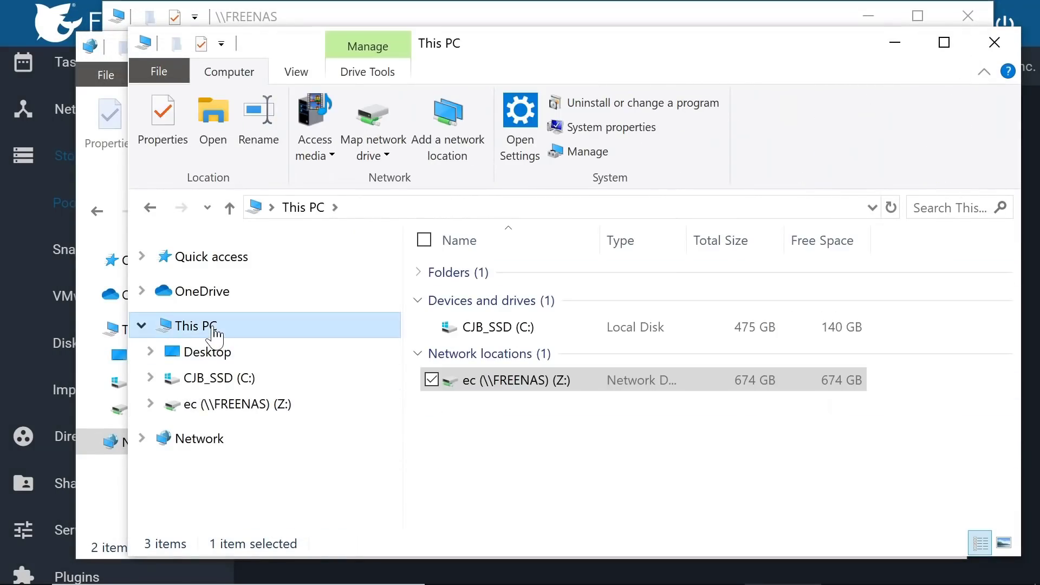